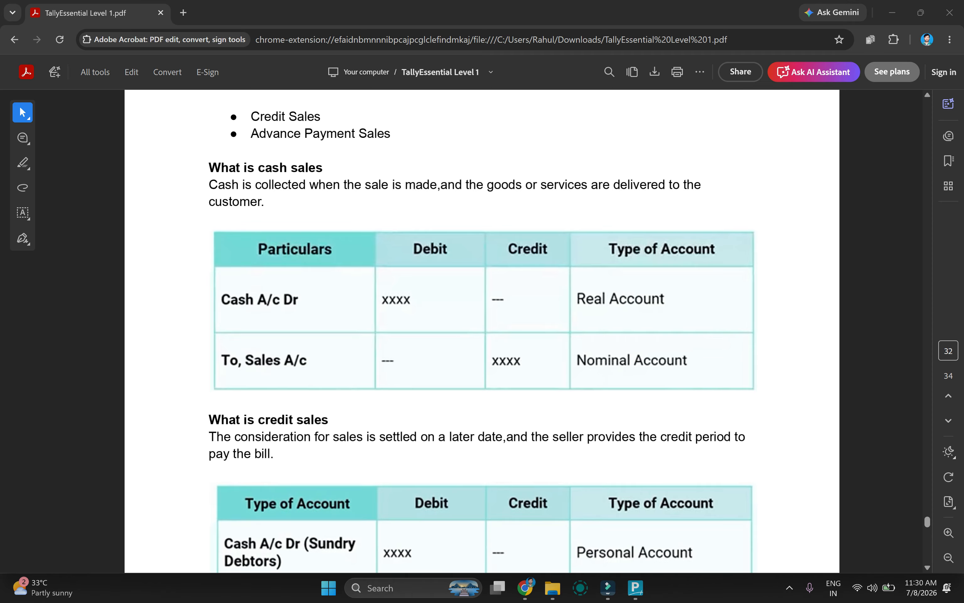
# Review the sales notes and the Sky Solutions exercise in the PDF, and open a new Sales voucher in TallyPrime.
pyautogui.scroll(-5, 482, 330)
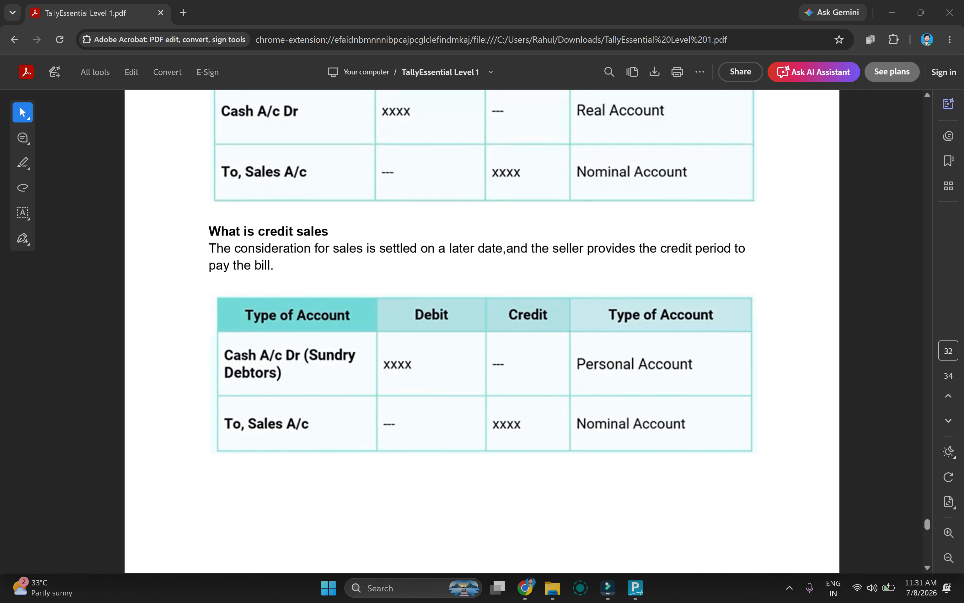
pyautogui.scroll(-10, 482, 331)
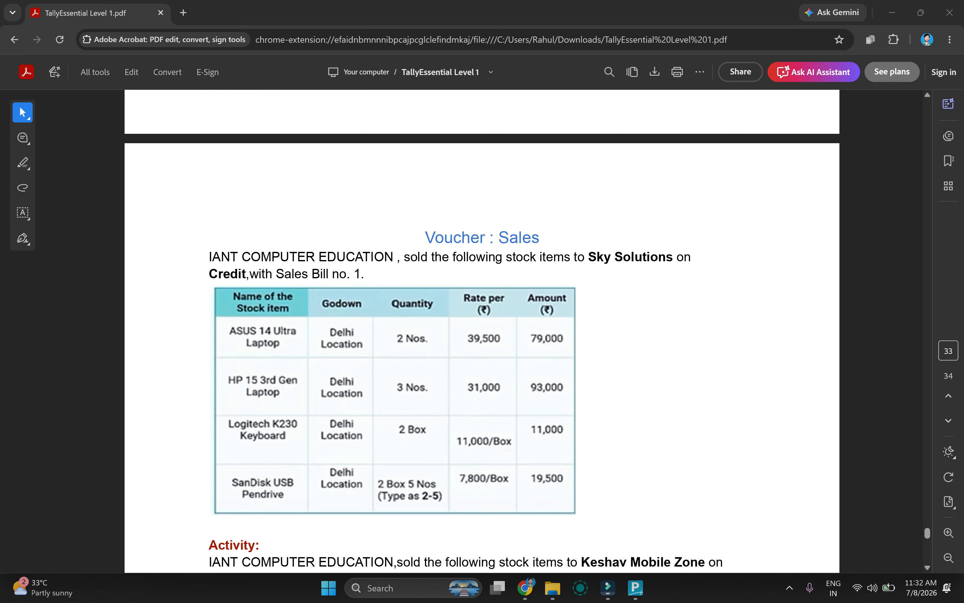
pyautogui.hotkey('alt', 'Tab')
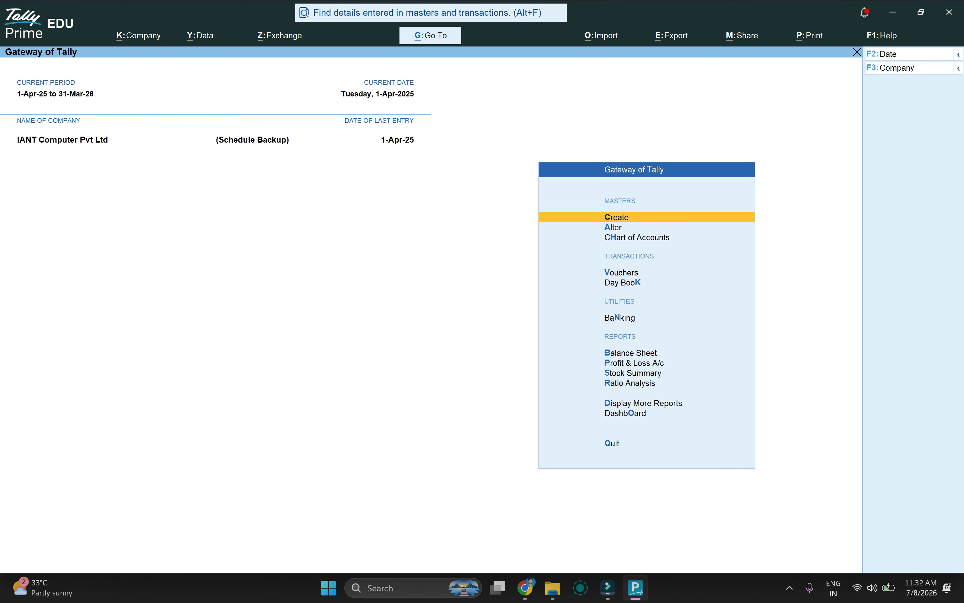
pyautogui.press('Down')
pyautogui.press('Down')
pyautogui.press('Down')
pyautogui.press('Return')
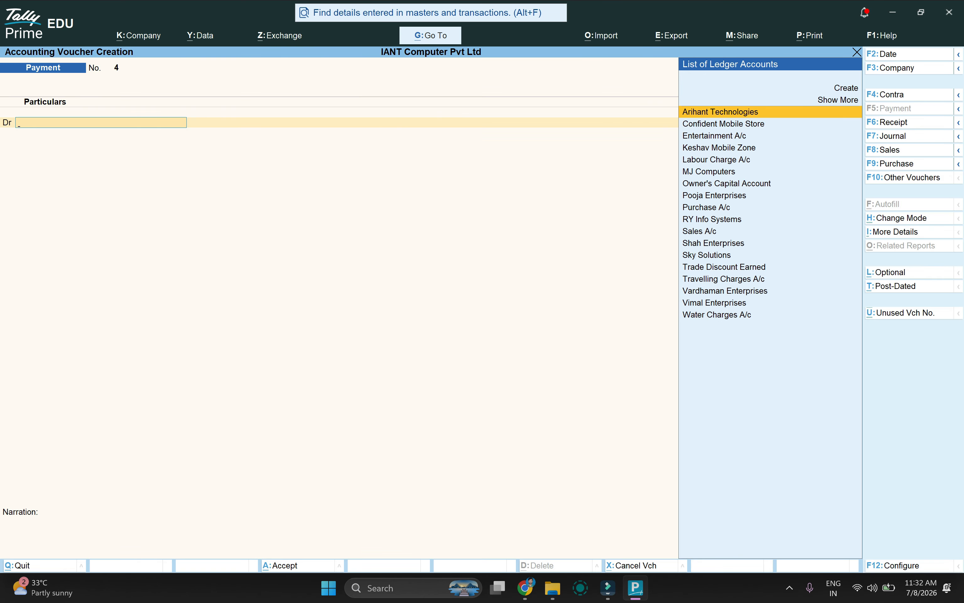
pyautogui.press('F8')
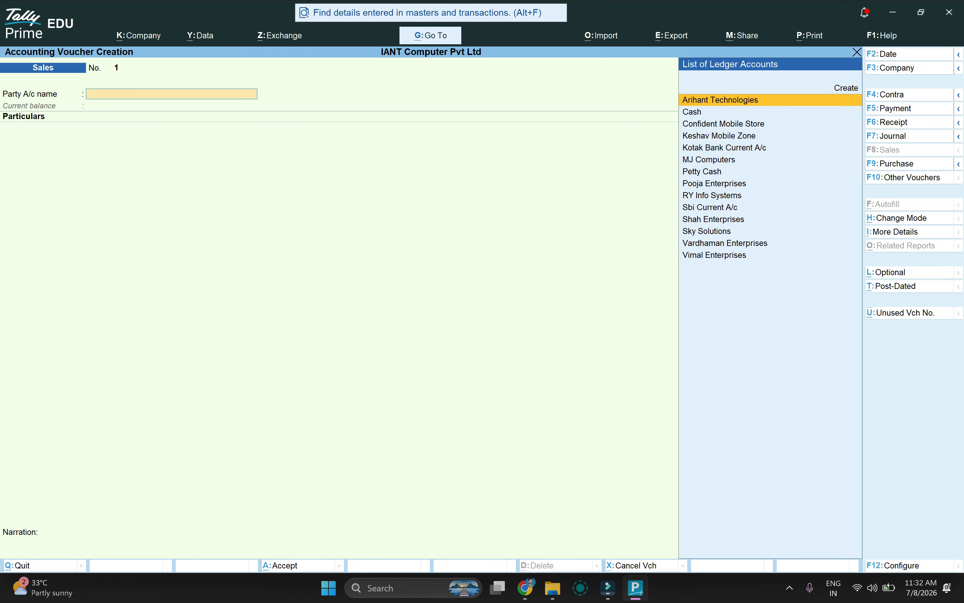
# Change the sales voucher mode to Item Invoice.
pyautogui.hotkey('ctrl', 'h')
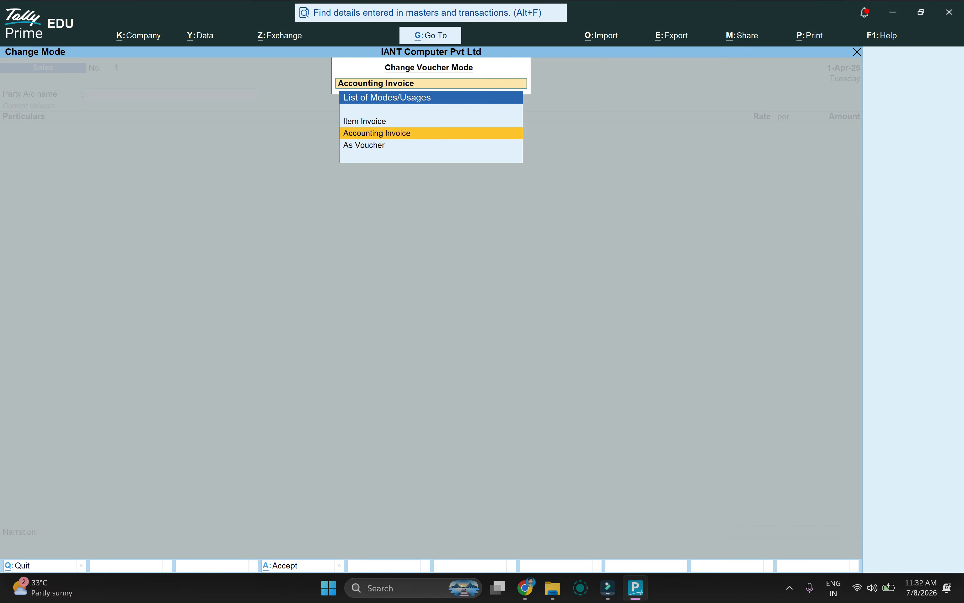
pyautogui.press('Up')
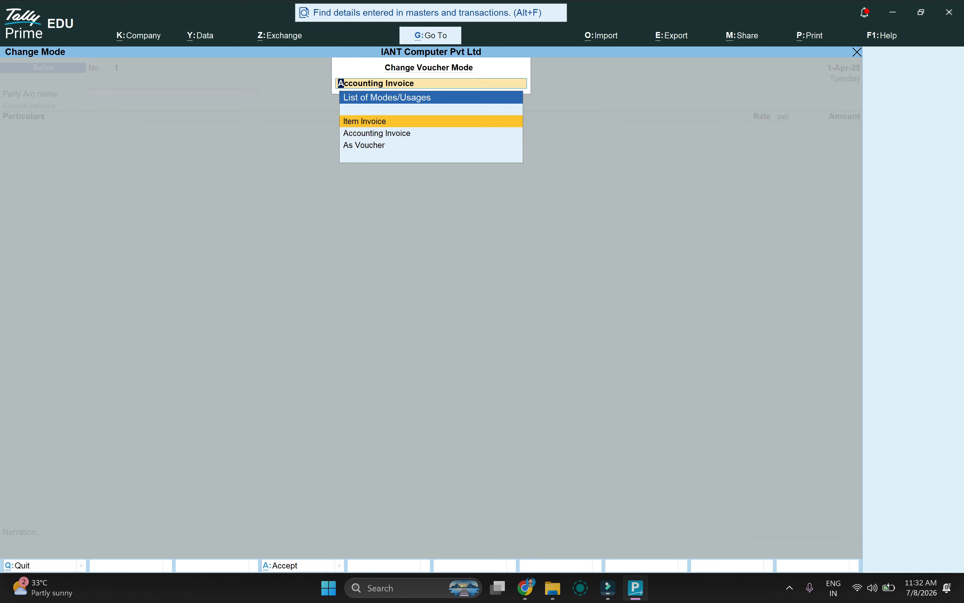
pyautogui.press('Return')
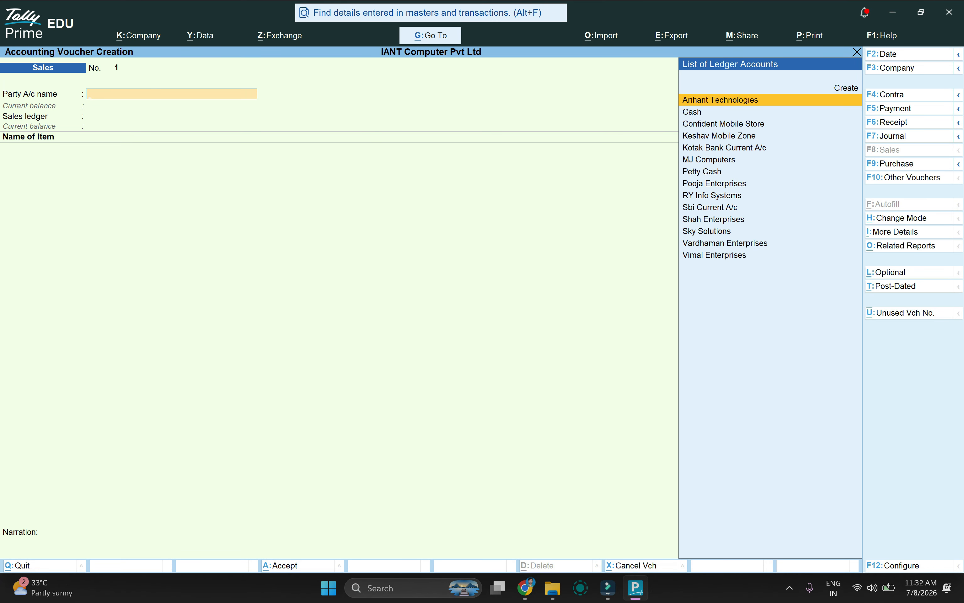
# Set the party to Sky Solutions, keep its default dispatch and party details, and choose Sales A/c as the sales ledger.
pyautogui.write('Sky')
pyautogui.press('Return')
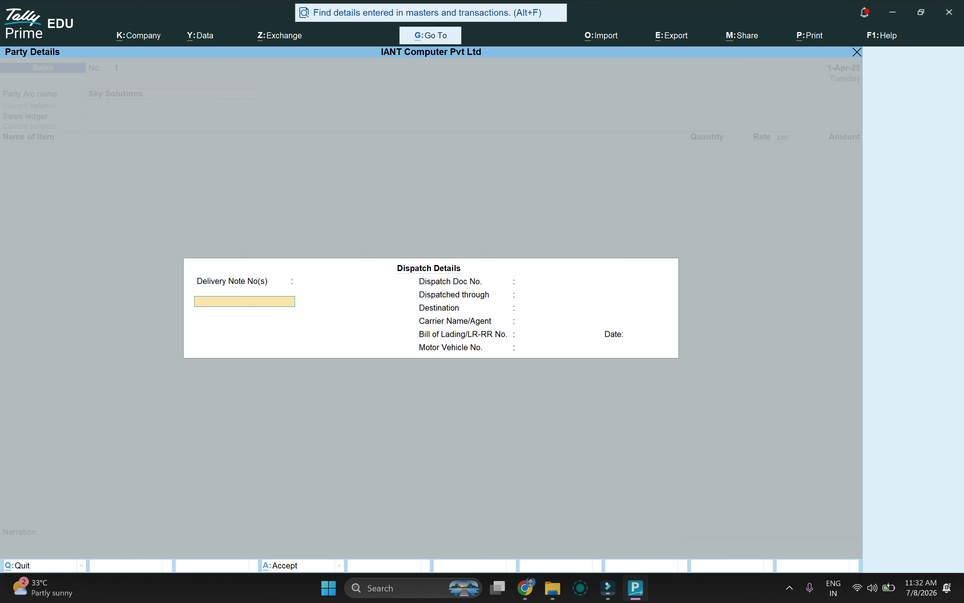
pyautogui.hotkey('ctrl', 'a')
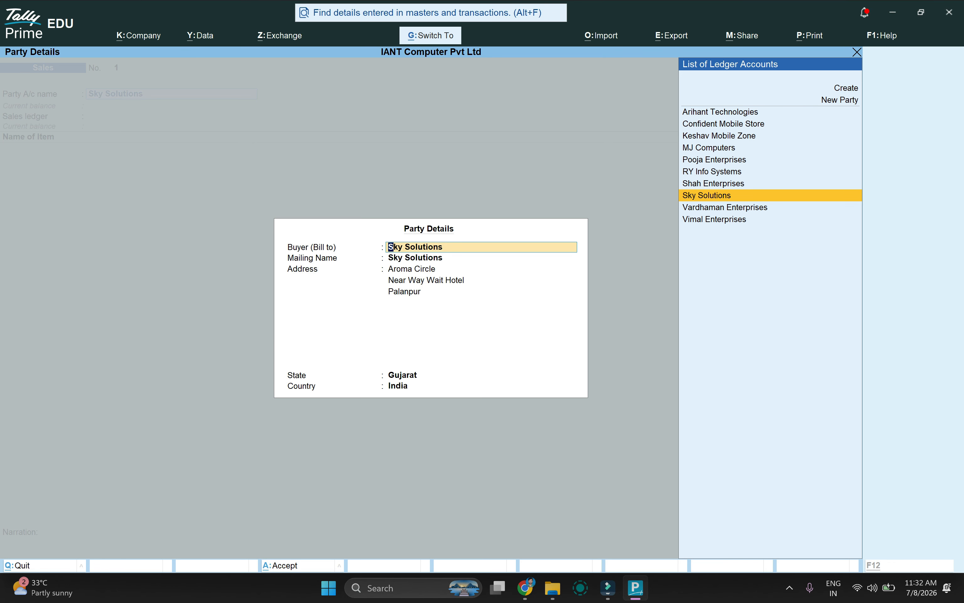
pyautogui.hotkey('ctrl', 'a')
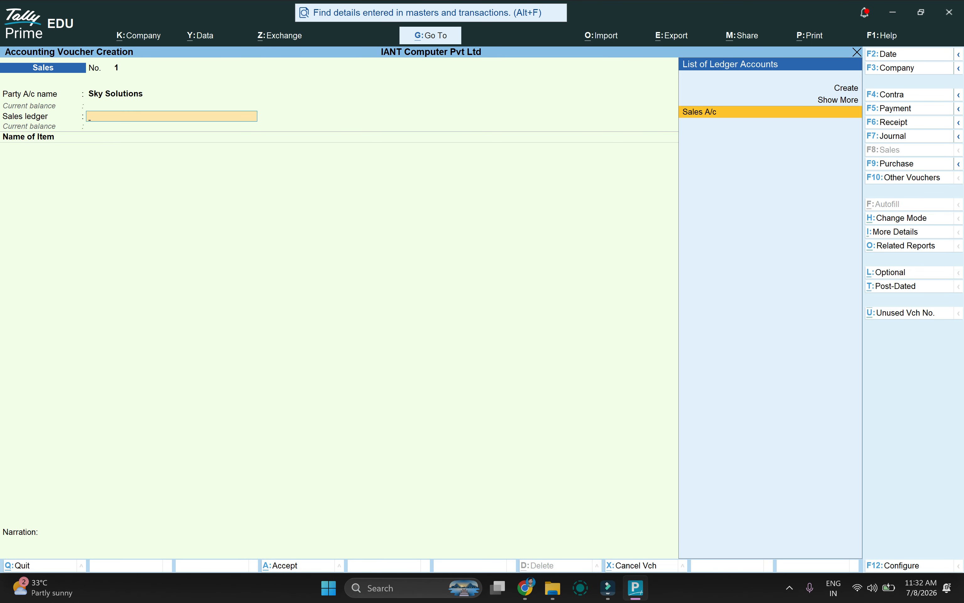
pyautogui.press('Return')
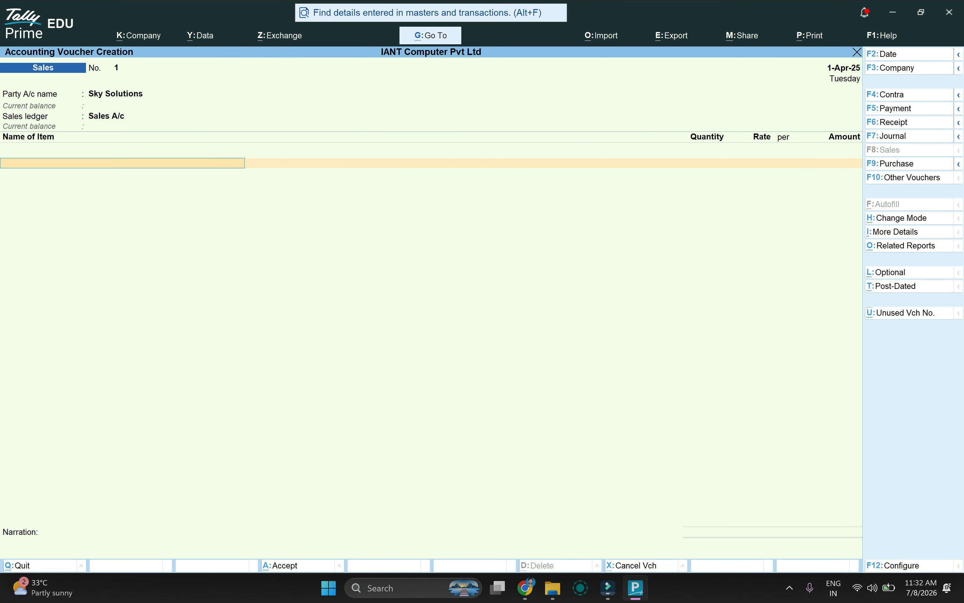
# Add 2 Nos of ASUS 14 Ultra Laptop from Delhi Location and save the completed Sky Solutions sales voucher.
pyautogui.write('A')
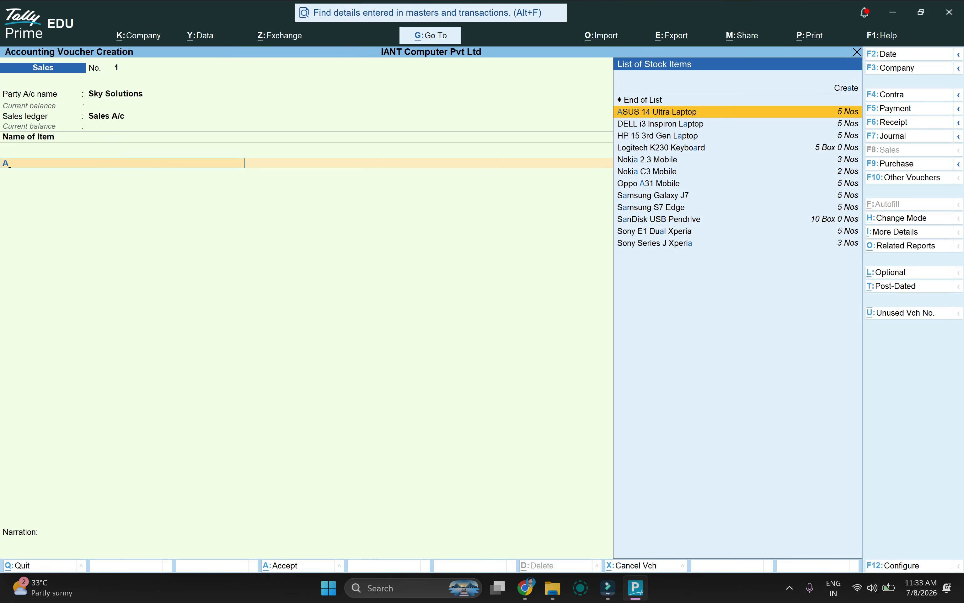
pyautogui.press('Return')
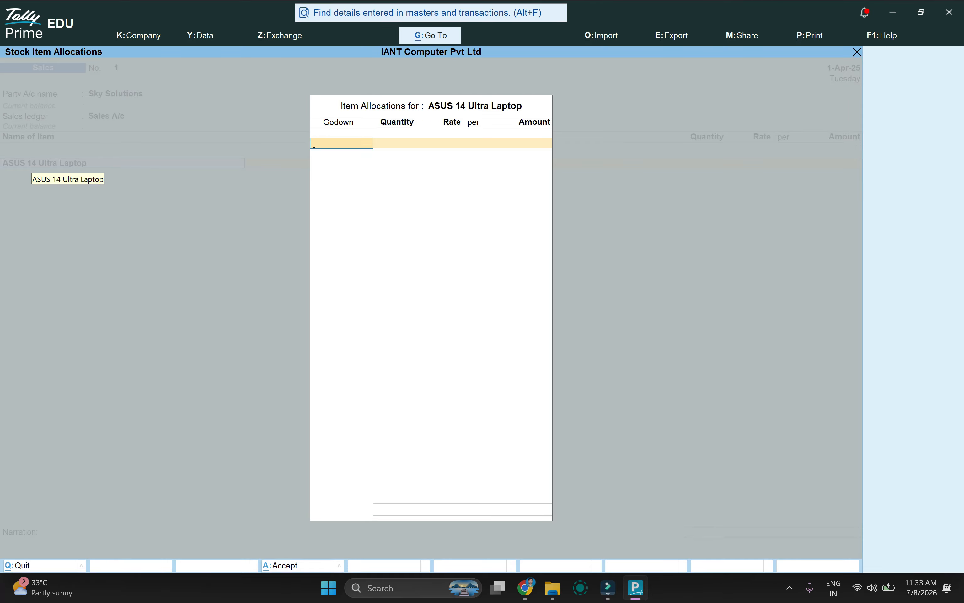
pyautogui.write('De')
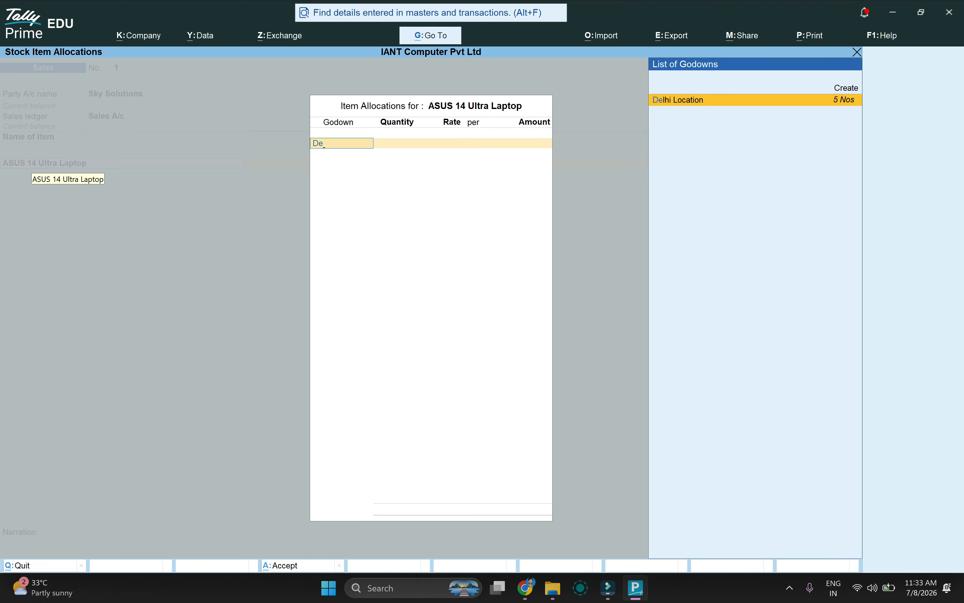
pyautogui.press('Return')
pyautogui.write('2')
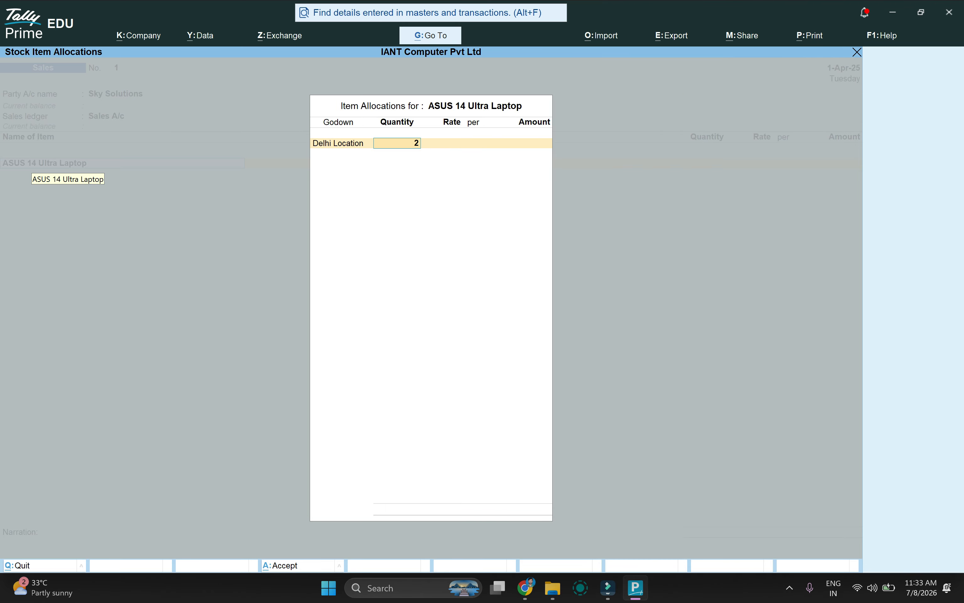
pyautogui.press('Return')
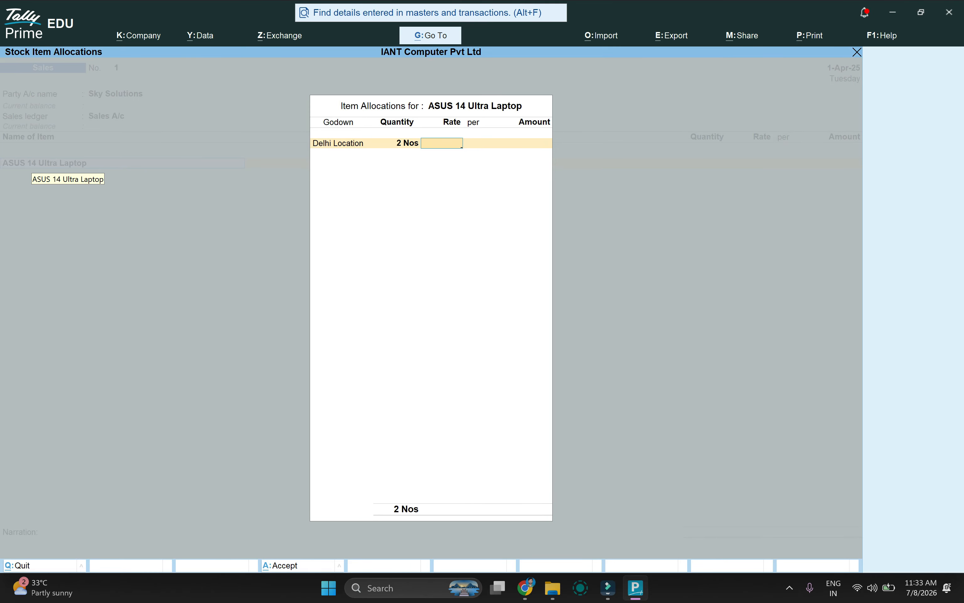
pyautogui.press('Return')
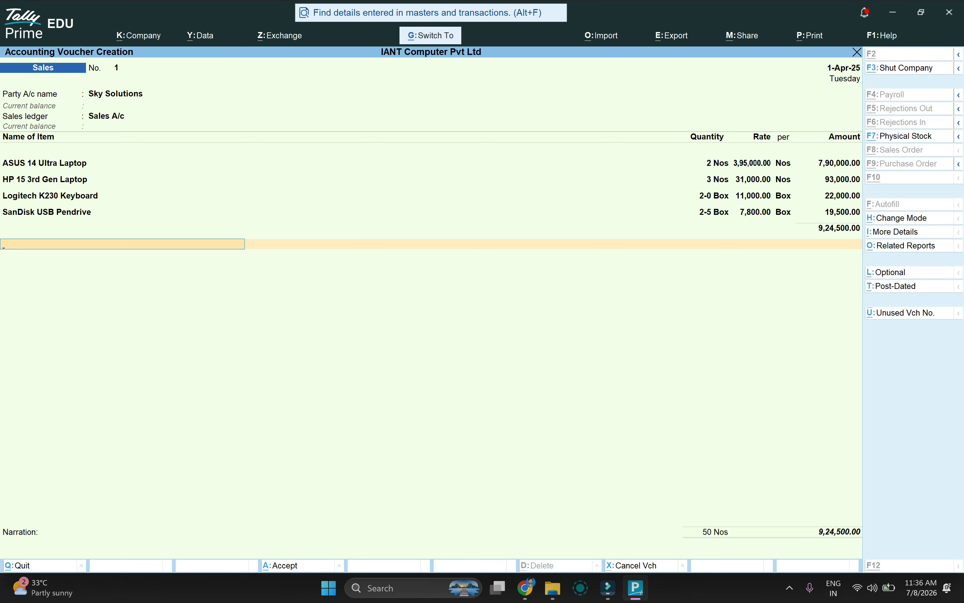
pyautogui.hotkey('ctrl', 'a')
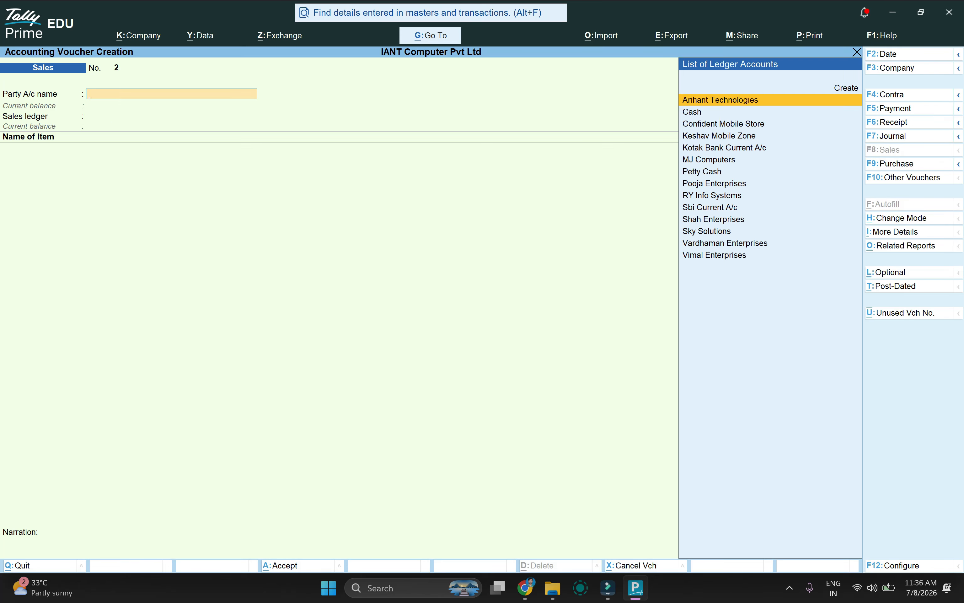
# Check the Sales Bill No. 2 activity in the PDF, and set the TallyPrime voucher's party to Keshav Mobile Zone and ledger to Sales A/c.
pyautogui.hotkey('alt', 'Tab')
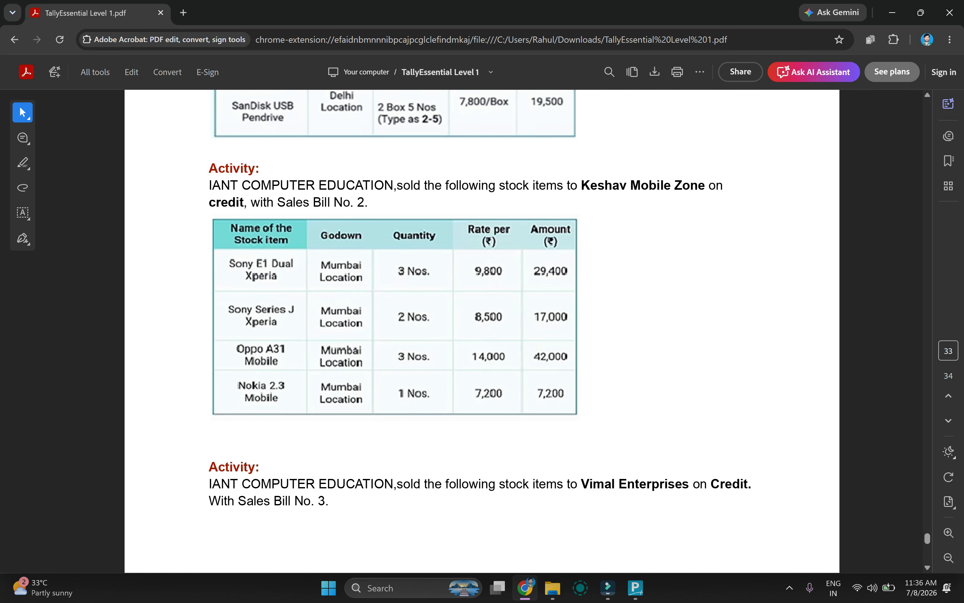
pyautogui.hotkey('alt', 'Tab')
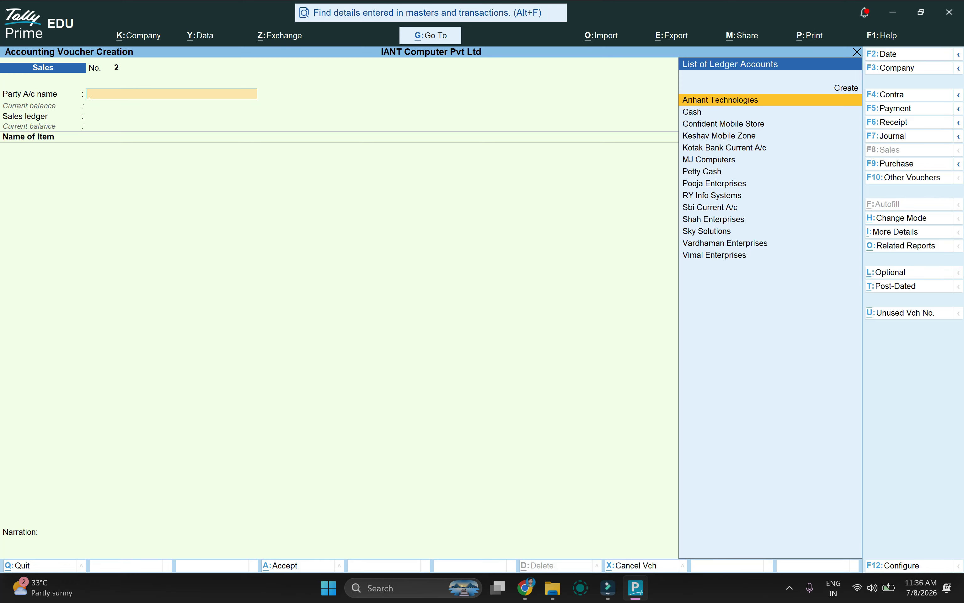
pyautogui.write('K')
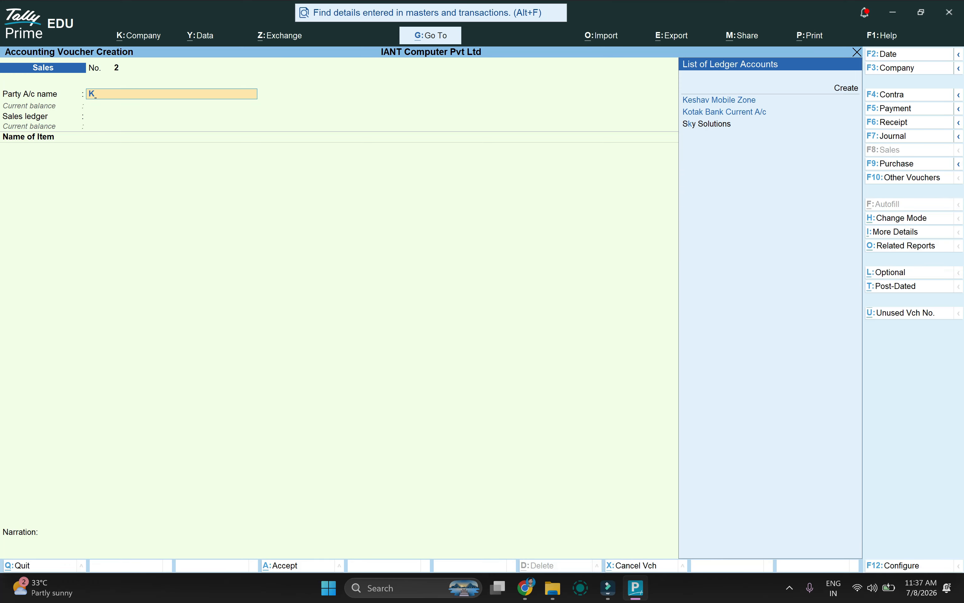
pyautogui.press('Return')
pyautogui.hotkey('ctrl', 'a')
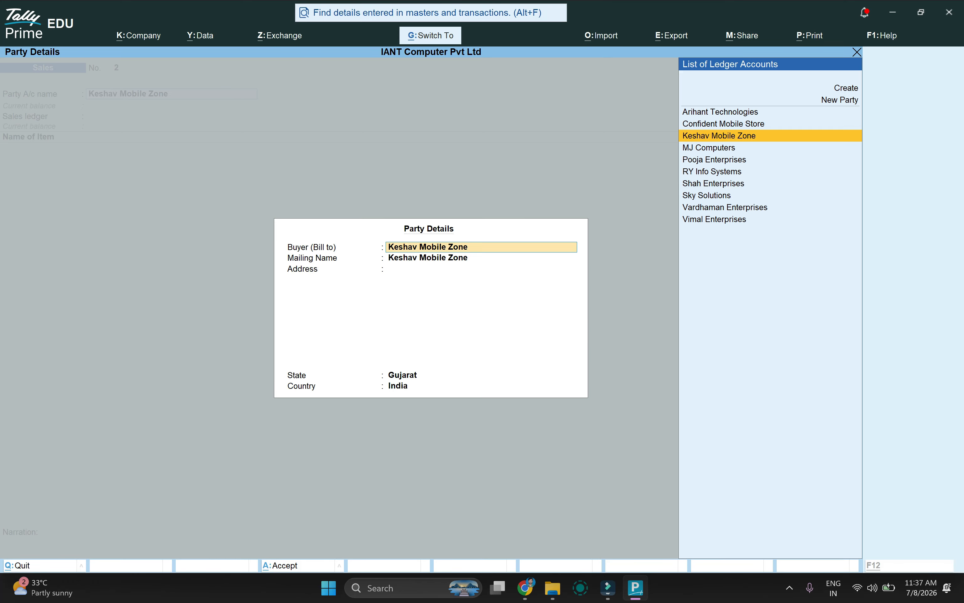
pyautogui.hotkey('ctrl', 'a')
pyautogui.press('Return')
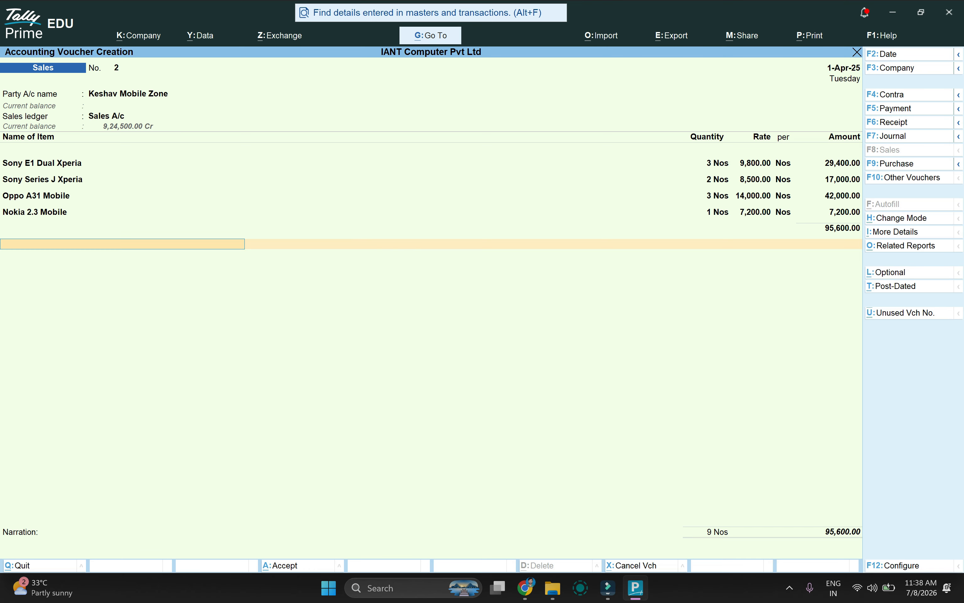
# Accept and save the completed sales voucher for Keshav Mobile Zone.
pyautogui.press('ctrl')
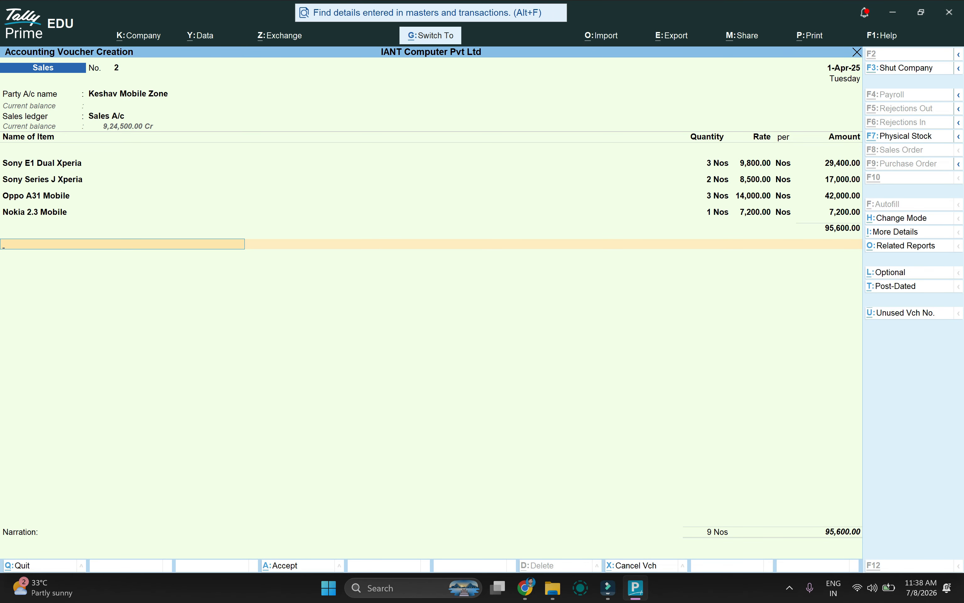
pyautogui.hotkey('ctrl', 'a')
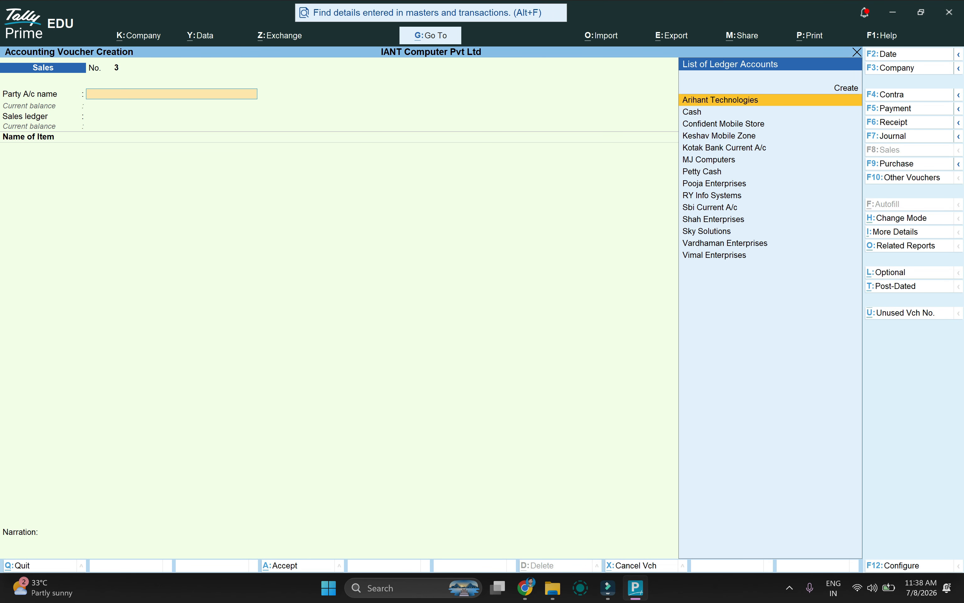
# Check the Sales Bill No. 3 items in the PDF, and set the TallyPrime voucher's party to Vimal Enterprises and ledger to Sales A/c.
pyautogui.hotkey('alt', 'Tab')
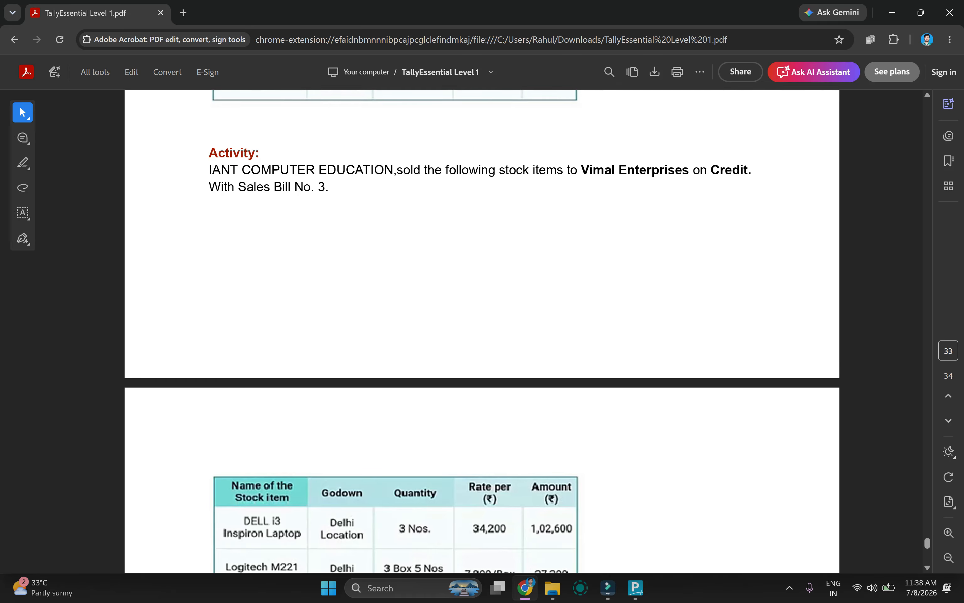
pyautogui.scroll(-5, 209, 205)
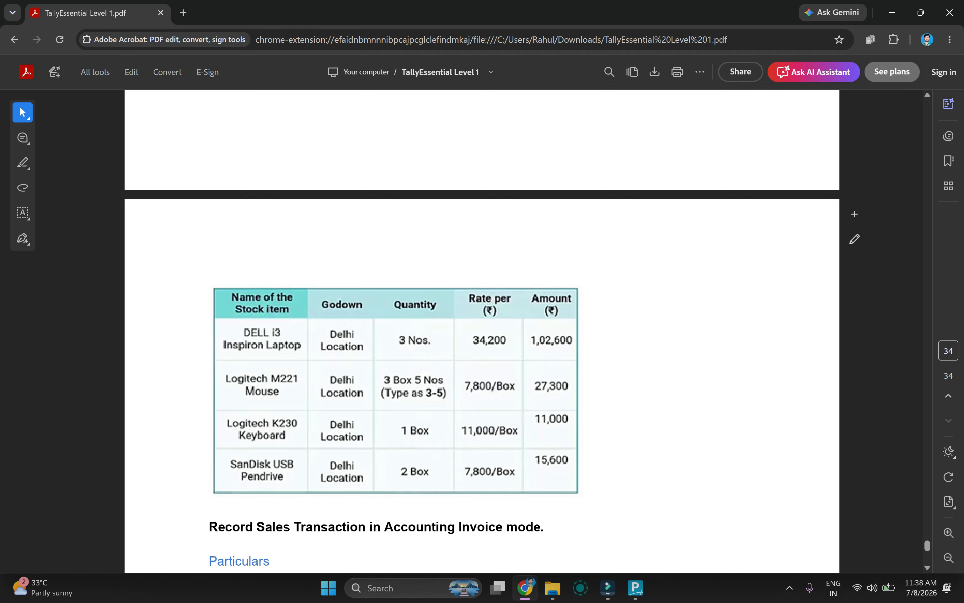
pyautogui.click(636, 587)
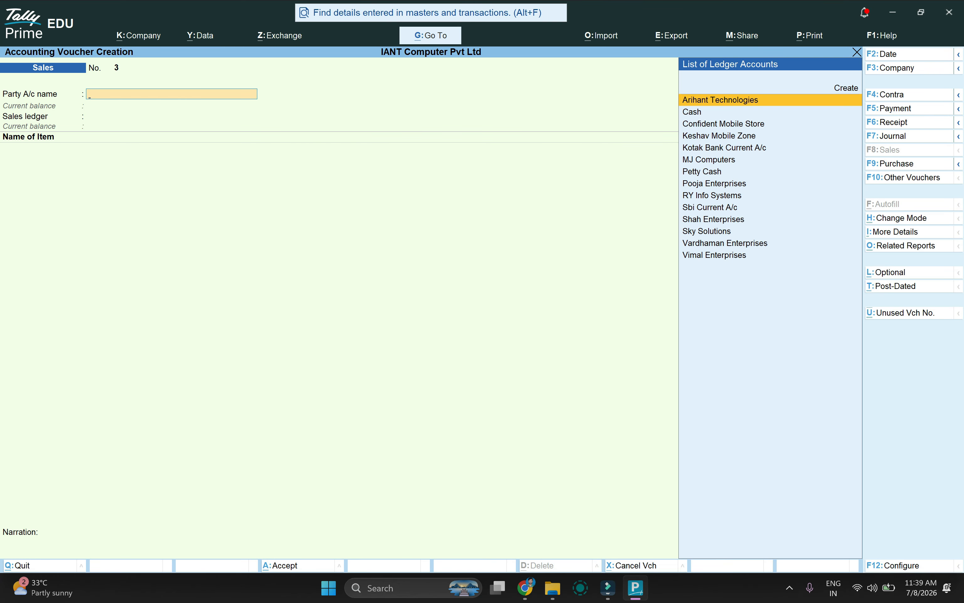
pyautogui.write('vim')
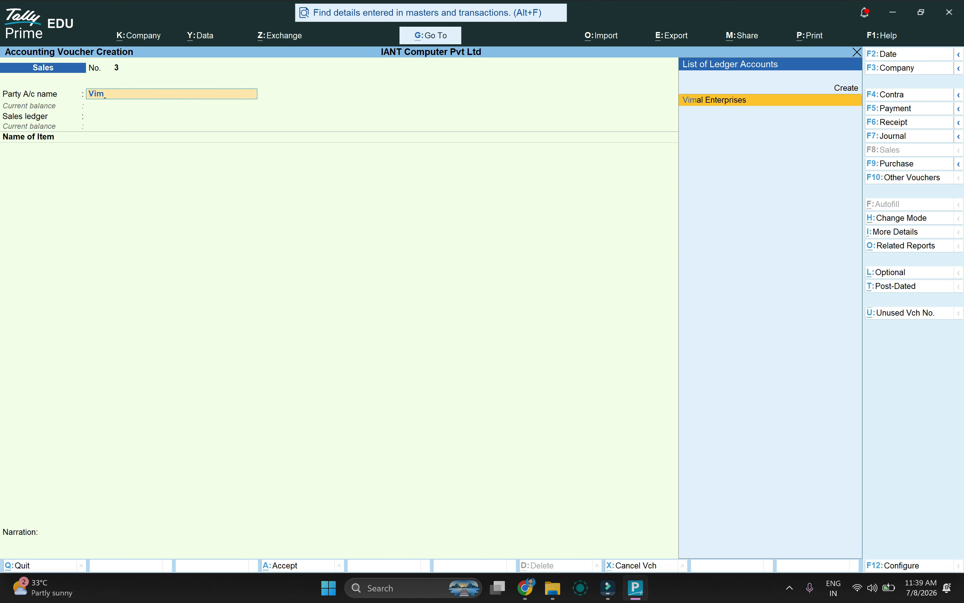
pyautogui.press('Return')
pyautogui.hotkey('ctrl', 'a')
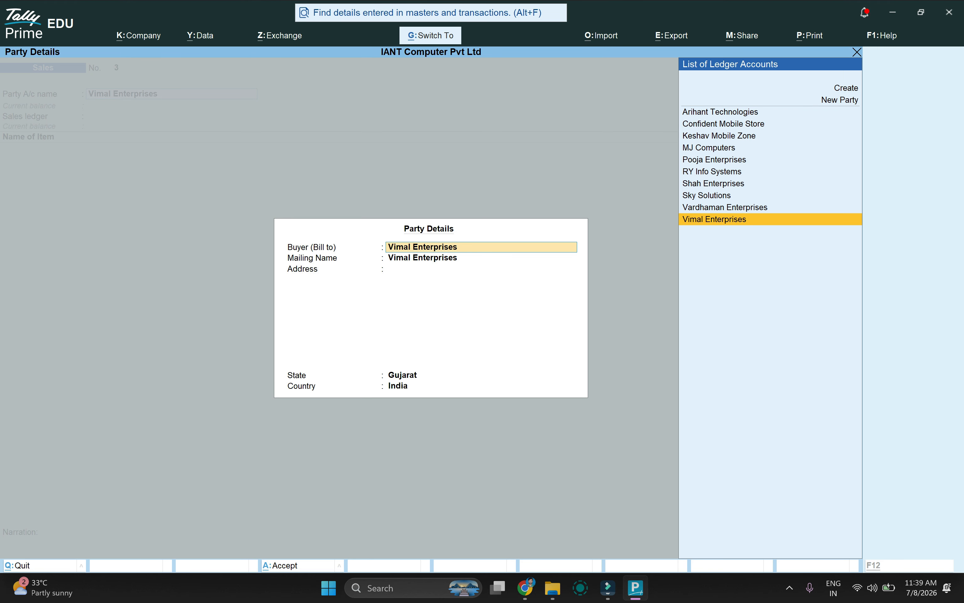
pyautogui.hotkey('ctrl', 'a')
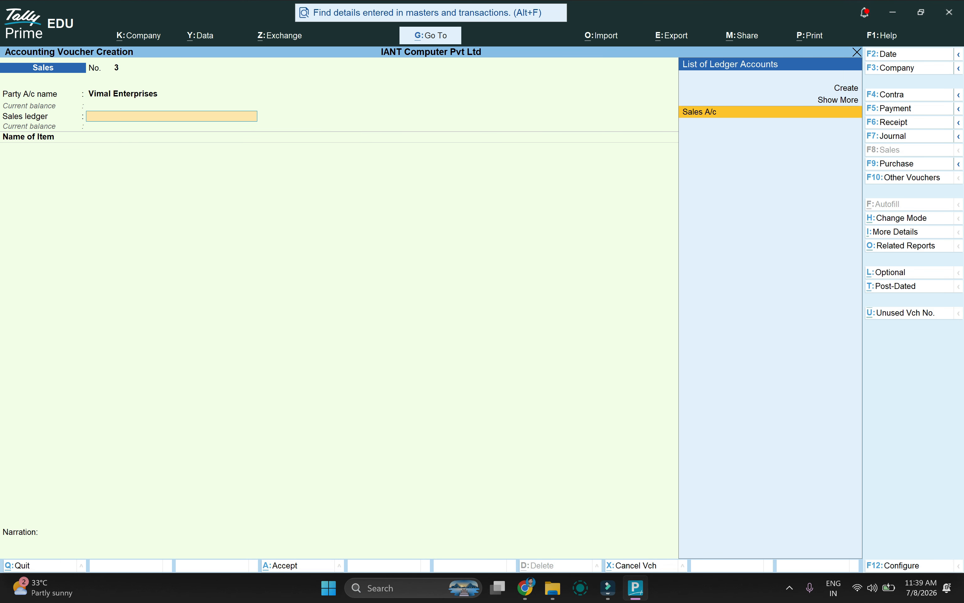
pyautogui.press('Return')
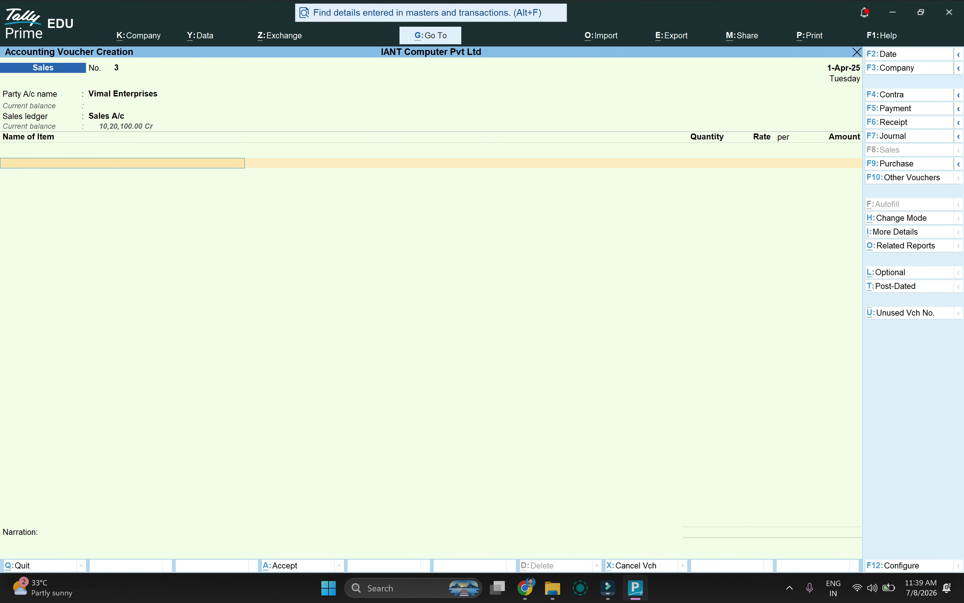
# Add 3 Nos of DELL i3 Inspiron Laptop at 34,200 from Delhi Location and save the completed Vimal Enterprises sales voucher.
pyautogui.write('De')
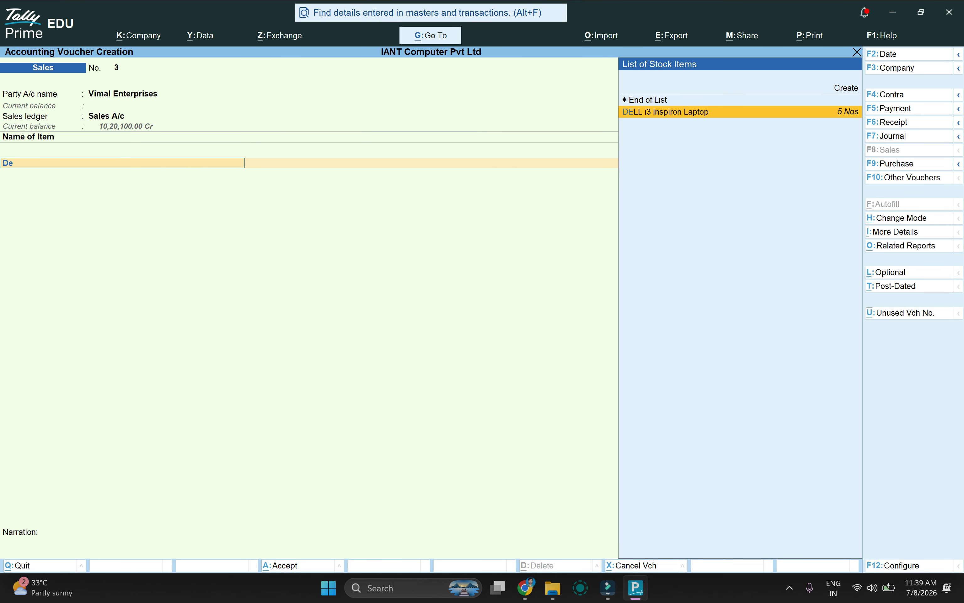
pyautogui.press('Return')
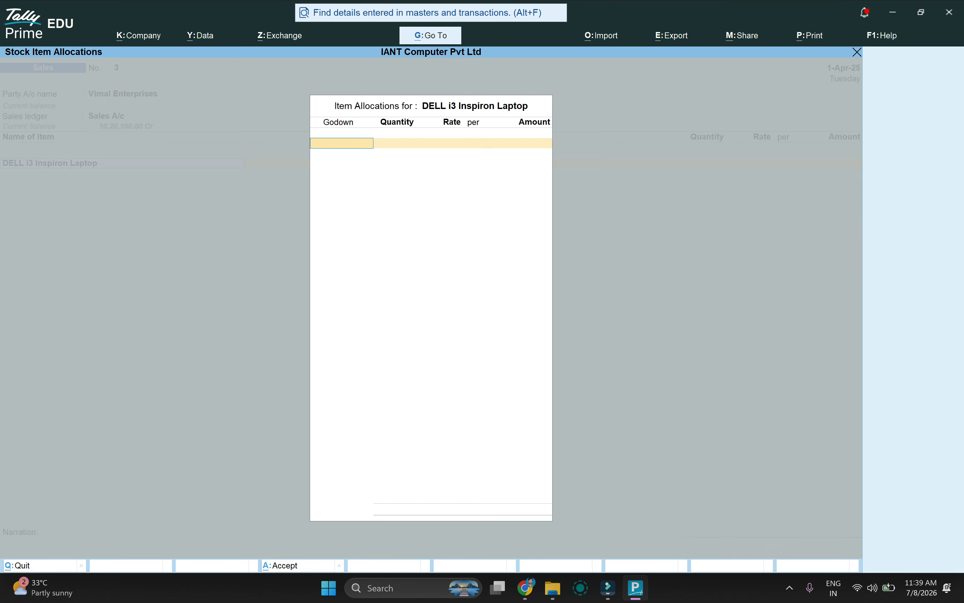
pyautogui.write('de')
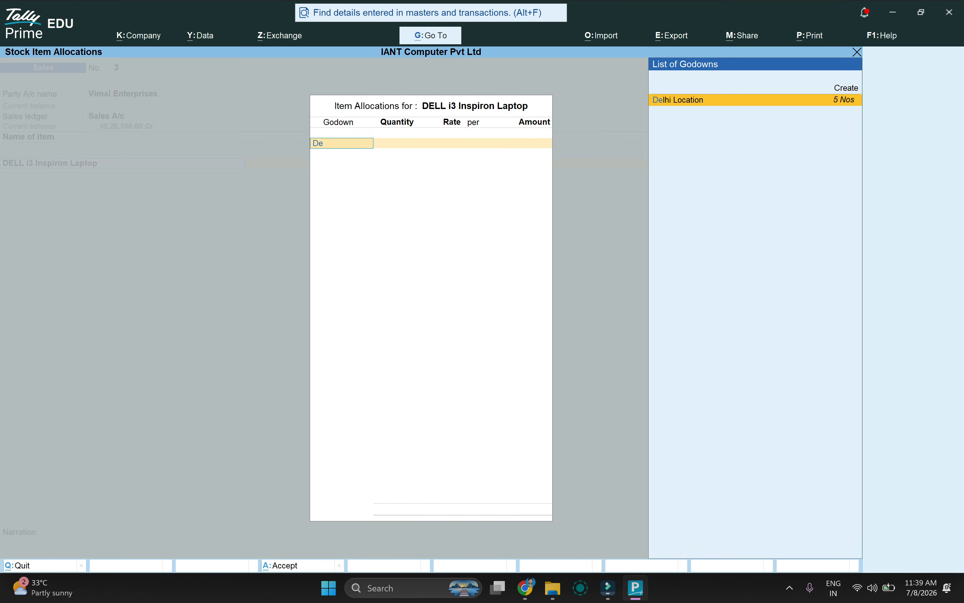
pyautogui.press('Return')
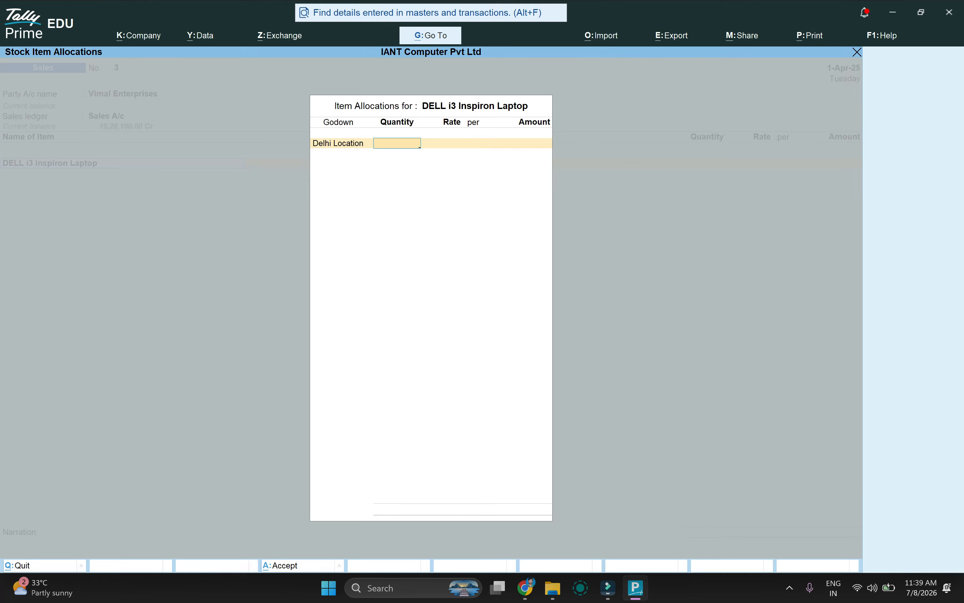
pyautogui.write('3')
pyautogui.press('Return')
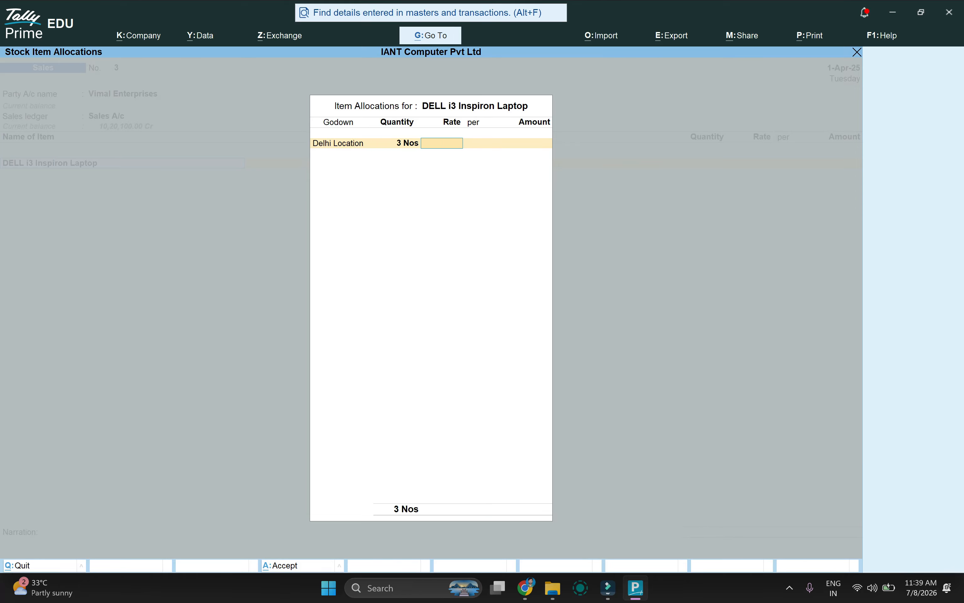
pyautogui.write('34200')
pyautogui.press('Return')
pyautogui.press('Return')
pyautogui.press('Return')
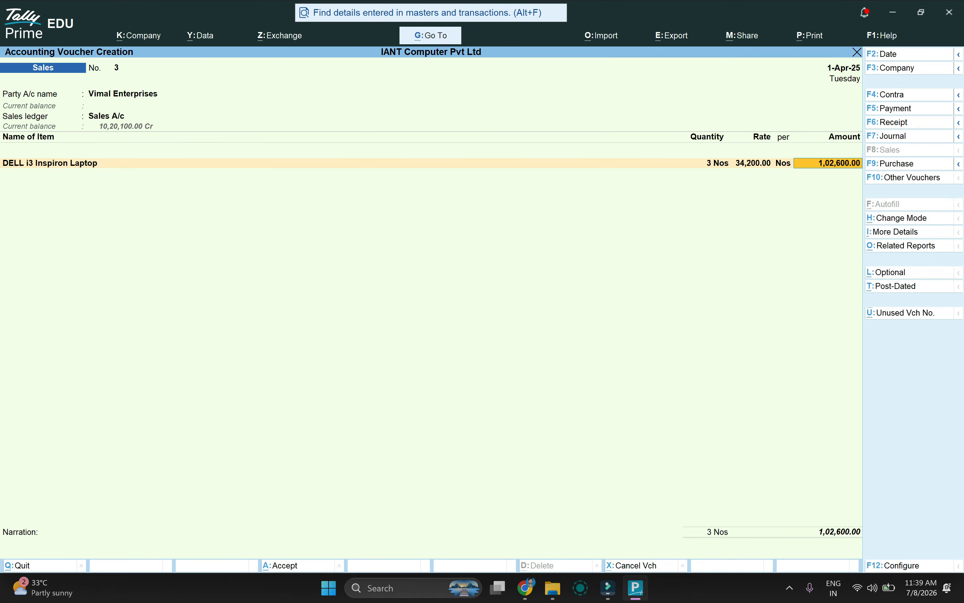
pyautogui.press('Return')
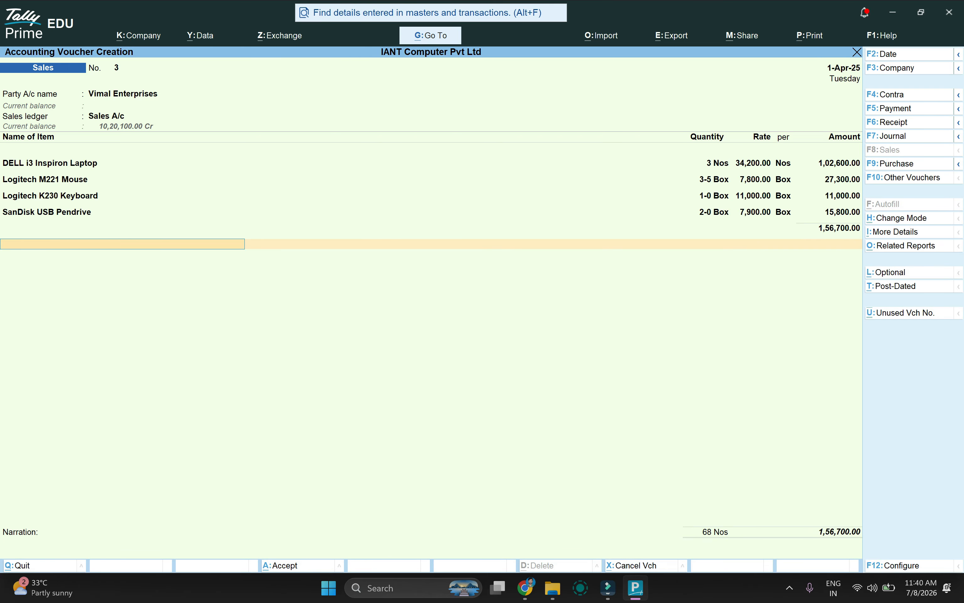
pyautogui.hotkey('ctrl', 'a')
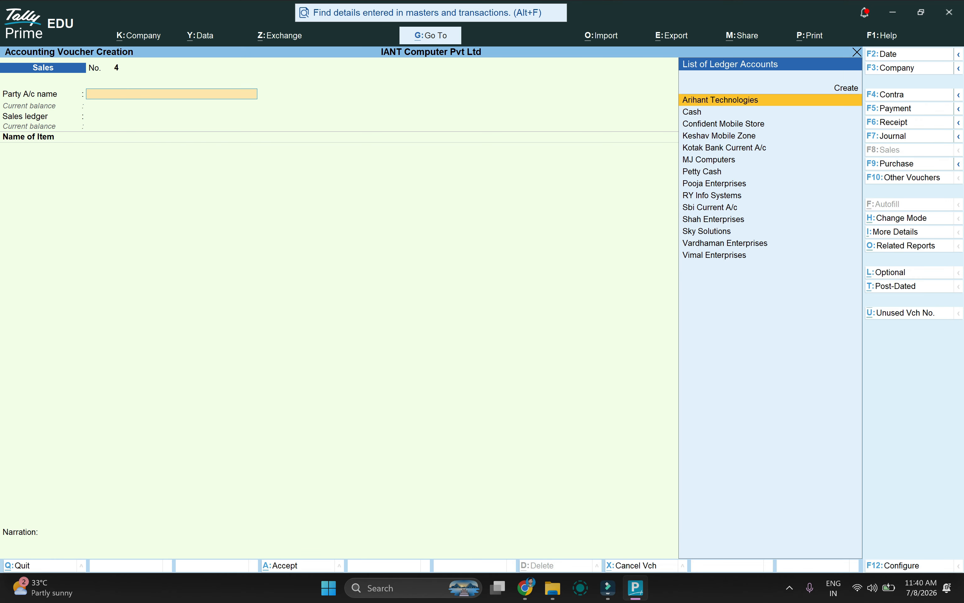
# Check the Accounting Invoice mode activity for sales bill no. 4 in the PDF, and open a blank ledger creation form in TallyPrime.
pyautogui.press('alt')
pyautogui.hotkey('alt', 'Tab')
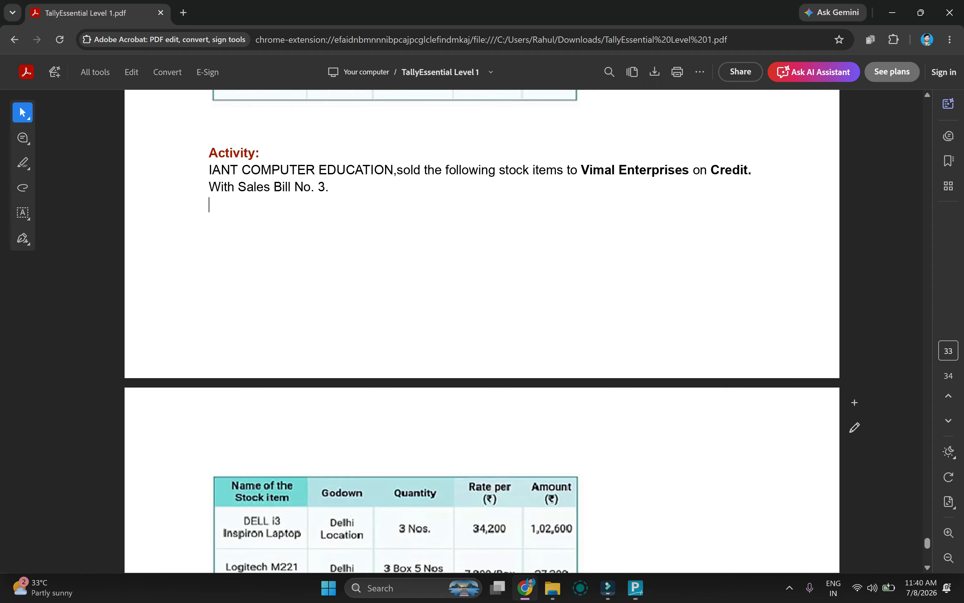
pyautogui.scroll(-10, 209, 204)
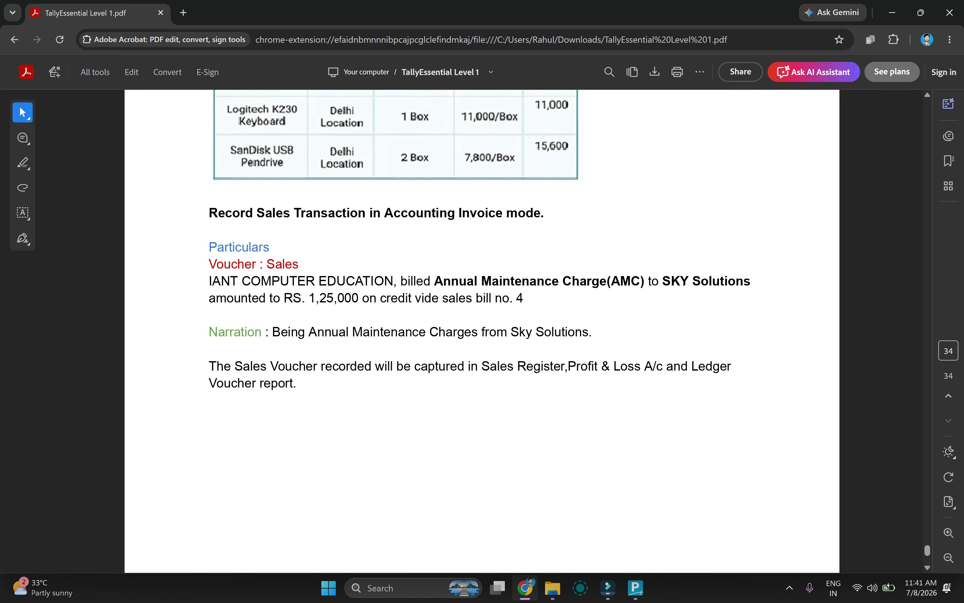
pyautogui.hotkey('alt', 'Tab')
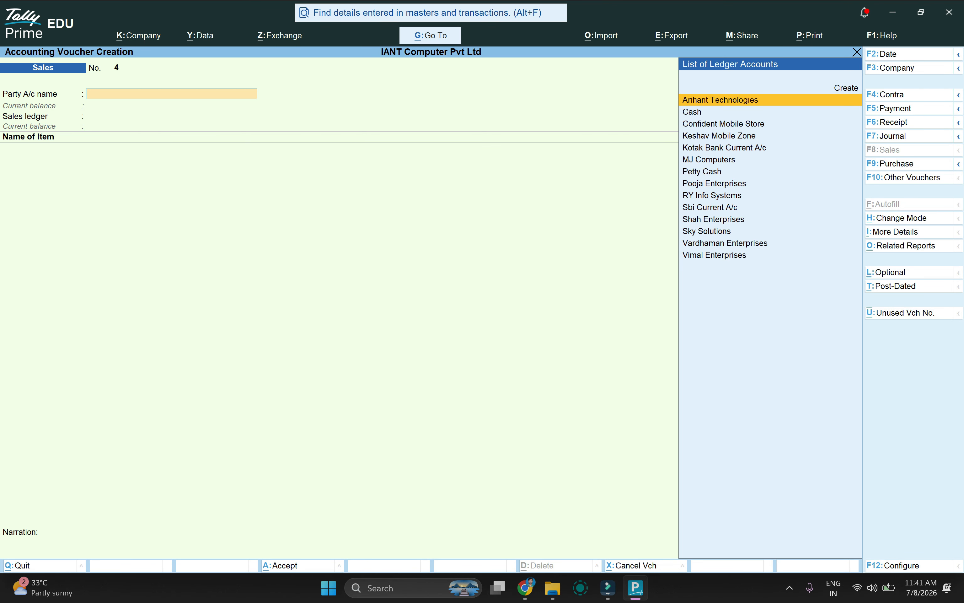
pyautogui.press('Escape')
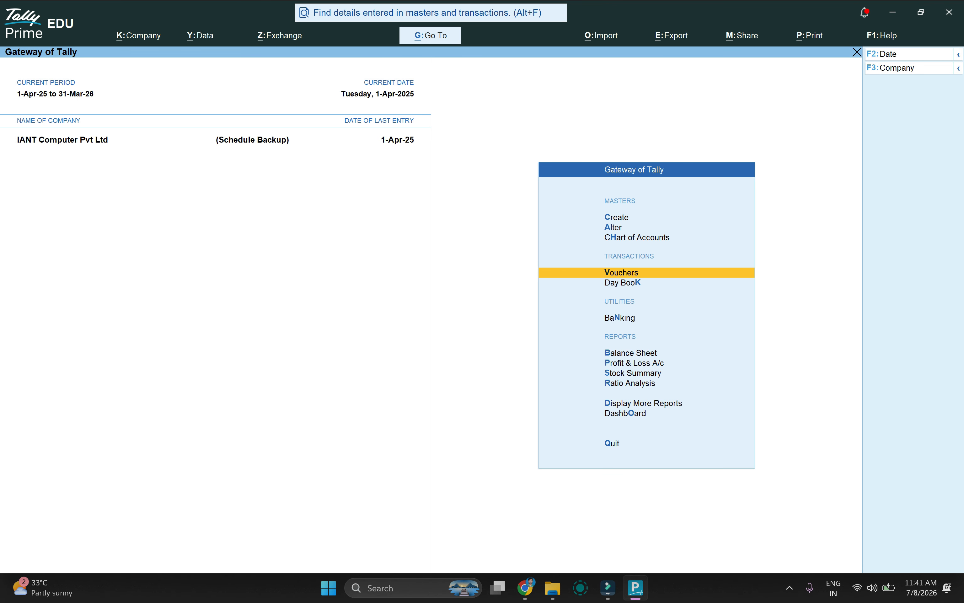
pyautogui.press('Up')
pyautogui.press('Up')
pyautogui.press('Up')
pyautogui.press('Return')
pyautogui.press('Down')
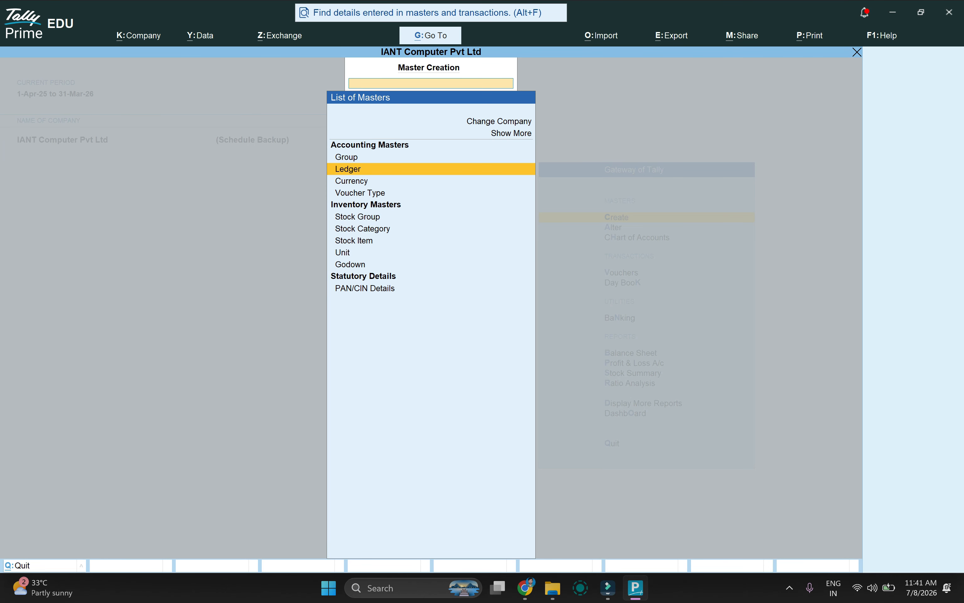
pyautogui.press('Return')
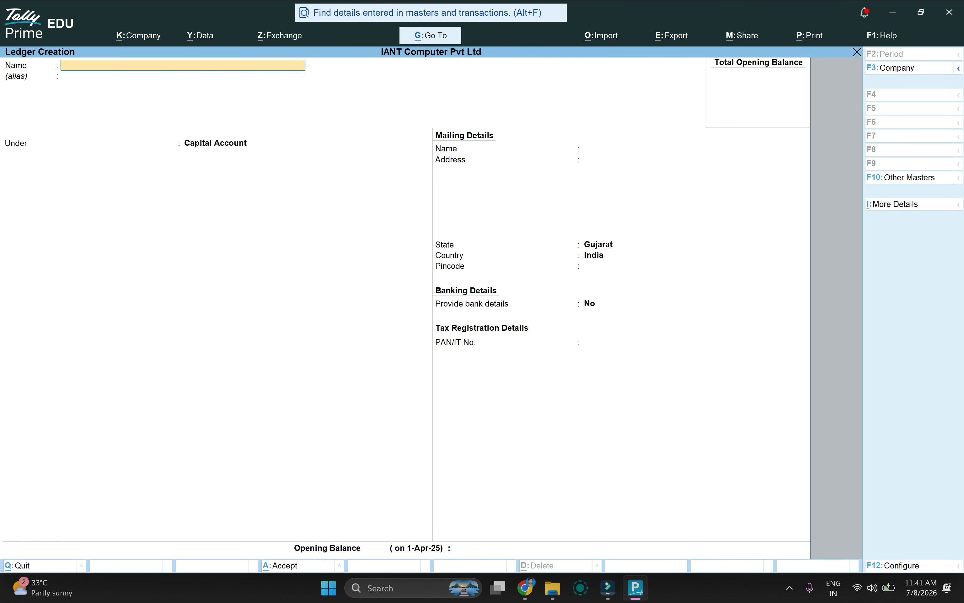
# Create the AMC Income A/c ledger under Direct Incomes with ledger type Not Applicable, and leave ledger creation.
pyautogui.write('AMC Income A/c')
pyautogui.press('Return')
pyautogui.press('Return')
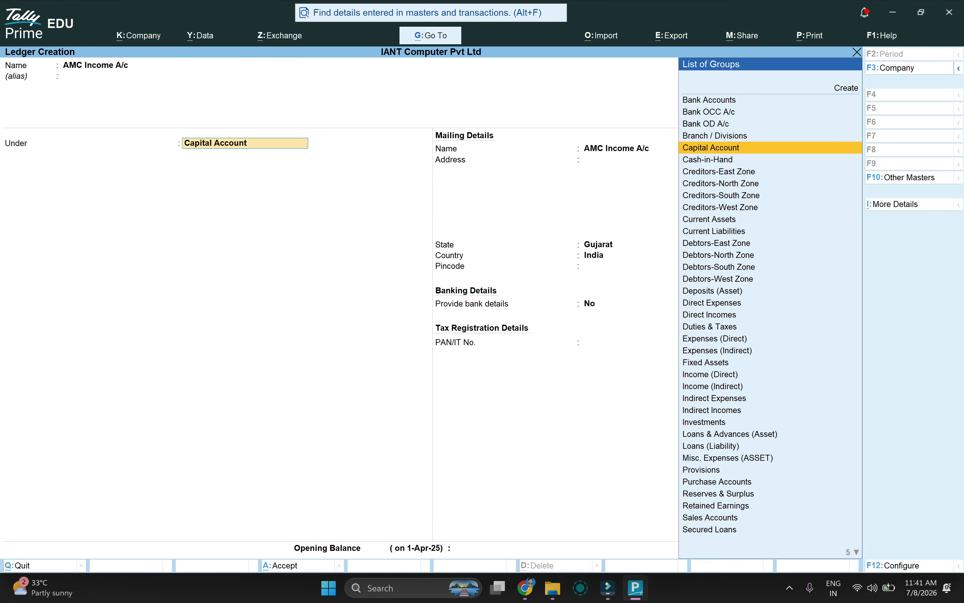
pyautogui.write('Dire')
pyautogui.press('Down')
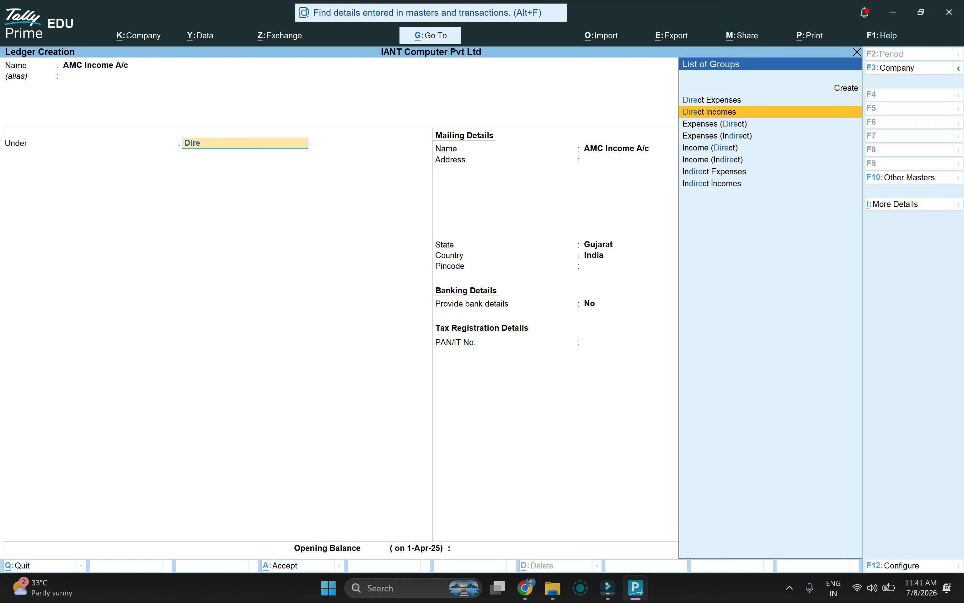
pyautogui.press('Return')
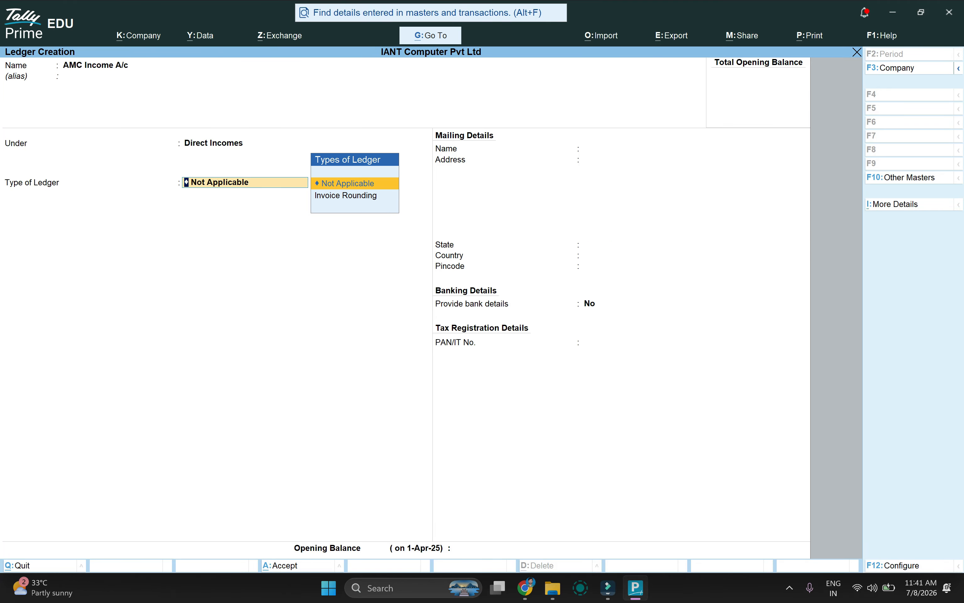
pyautogui.press('Return')
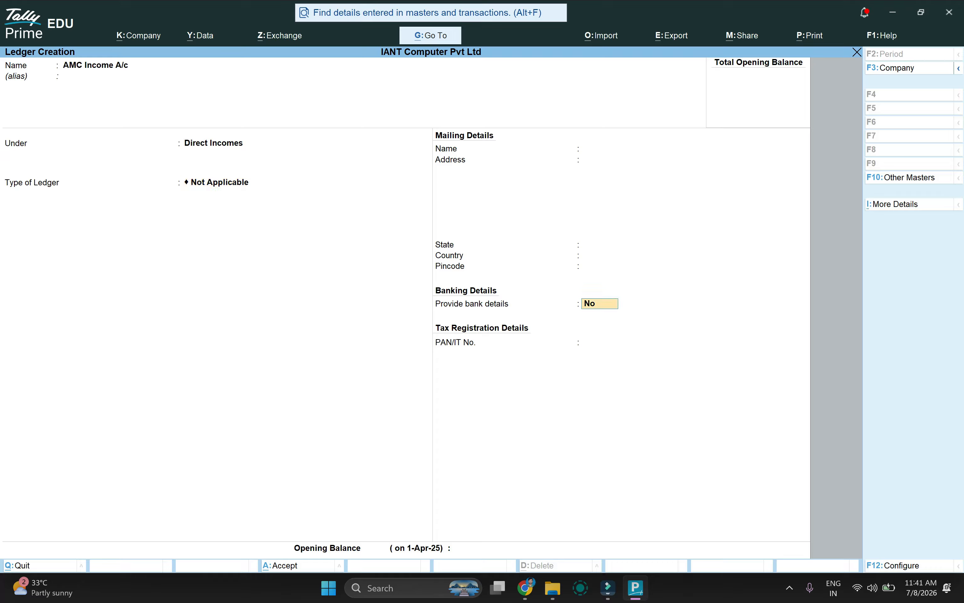
pyautogui.hotkey('ctrl', 'a')
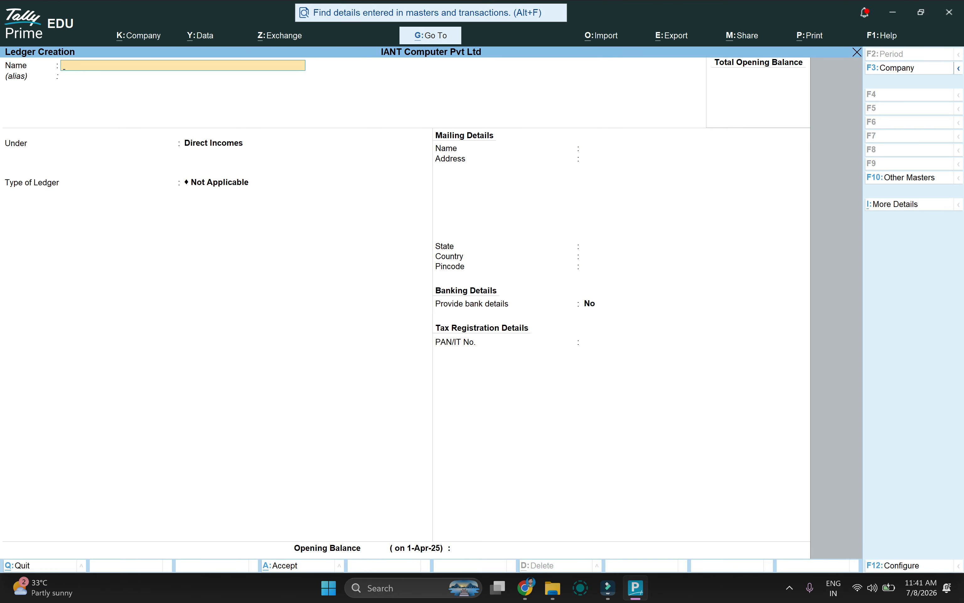
pyautogui.press('Escape')
pyautogui.press('Escape')
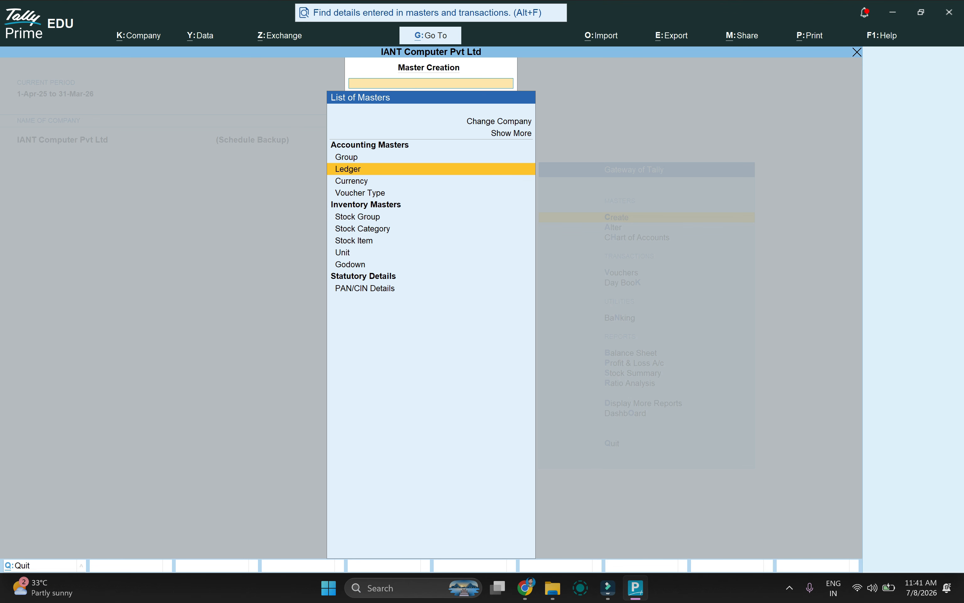
# Open a new sales voucher and change its mode to Accounting Invoice.
pyautogui.press('Down')
pyautogui.press('Down')
pyautogui.press('Down')
pyautogui.press('Return')
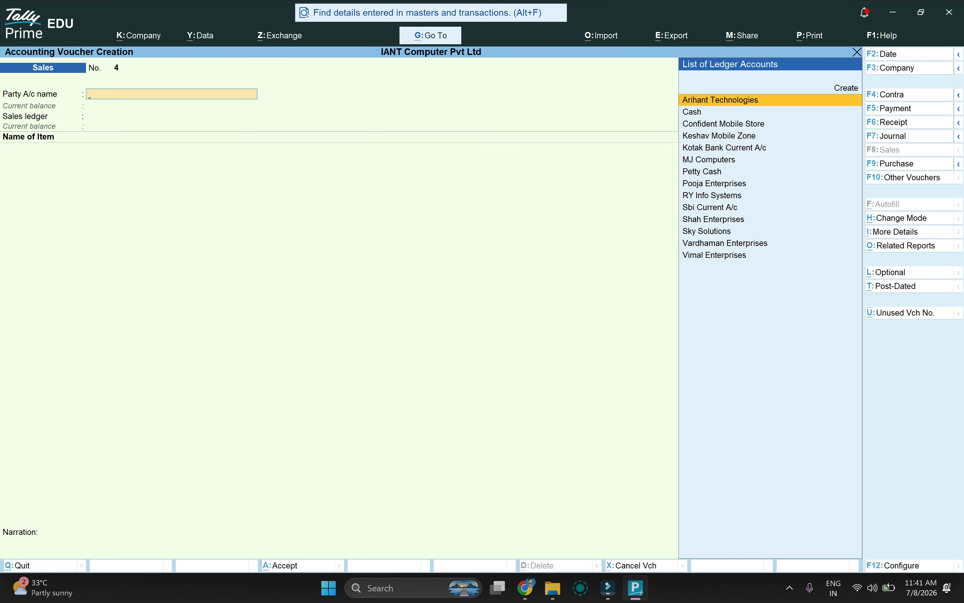
pyautogui.hotkey('ctrl', 'h')
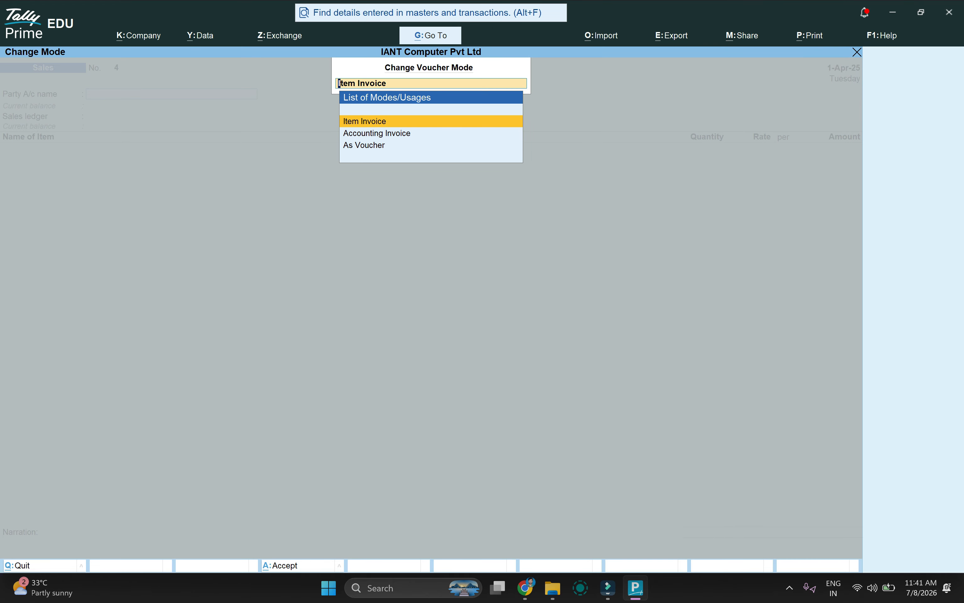
pyautogui.press('Down')
pyautogui.press('Return')
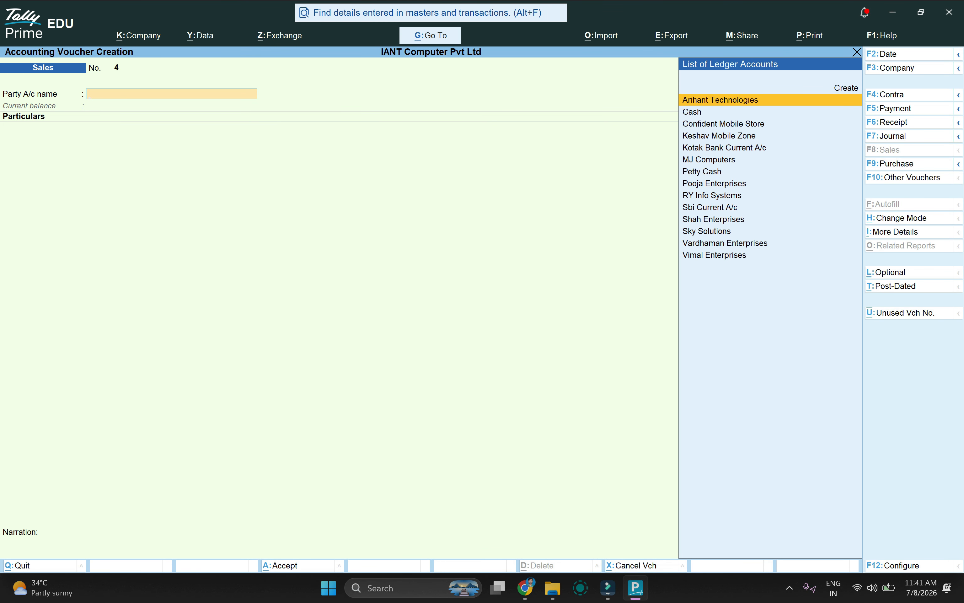
# Set the voucher's party to Sky Solutions and accept the dispatch and party details unfilled.
pyautogui.write('Sky')
pyautogui.press('Return')
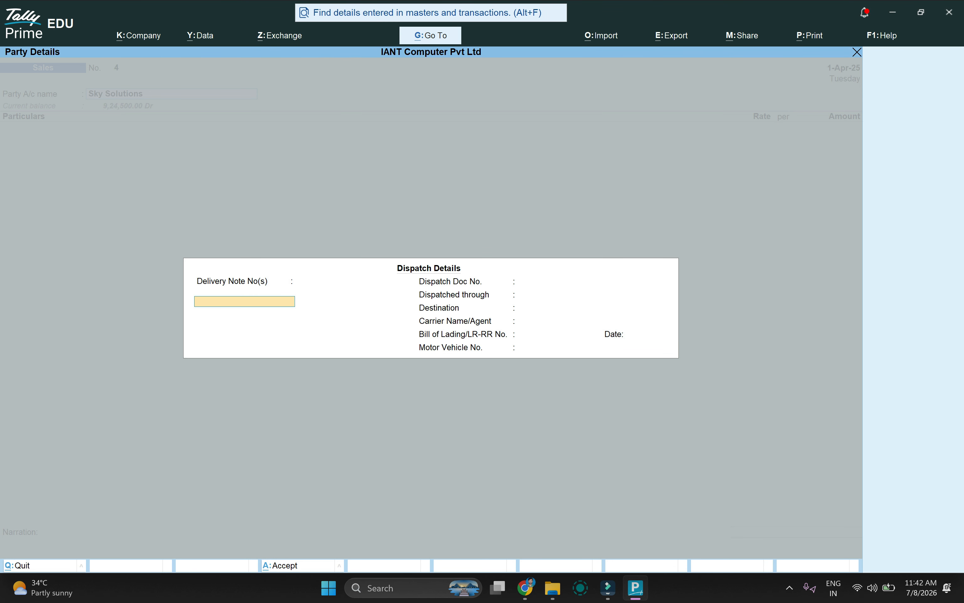
pyautogui.press('ctrl')
pyautogui.hotkey('ctrl', 'a')
pyautogui.hotkey('ctrl', 'a')
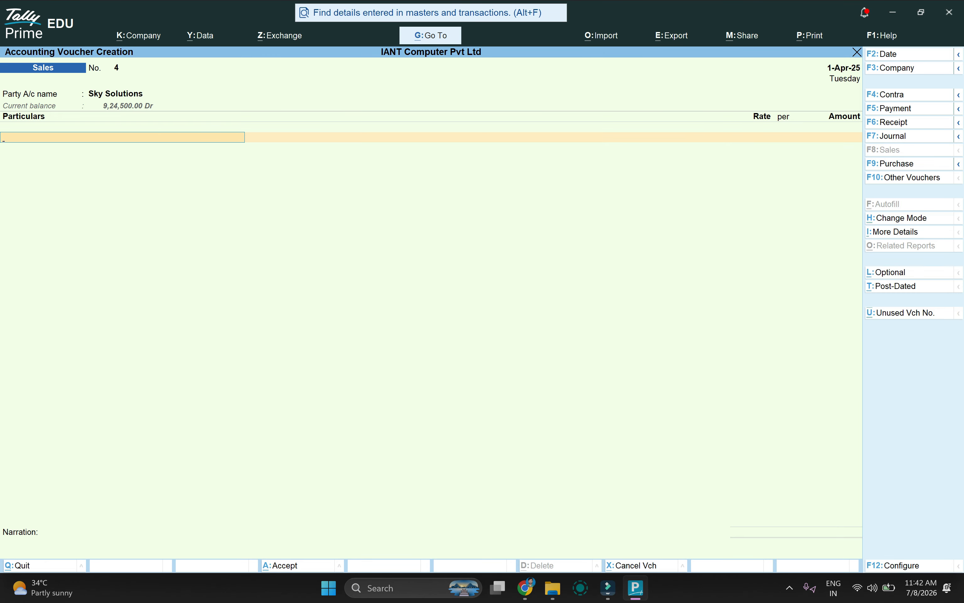
# Enter AMC Income A/c with an amount of 1,25,000 as the particulars and save the Sky Solutions voucher.
pyautogui.write('Am')
pyautogui.press('Return')
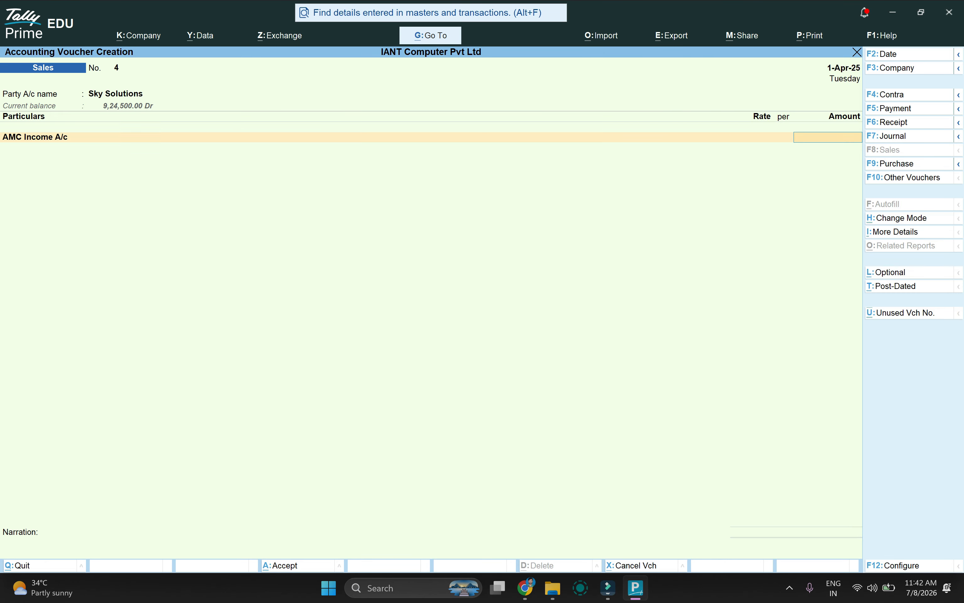
pyautogui.write('125000')
pyautogui.press('Return')
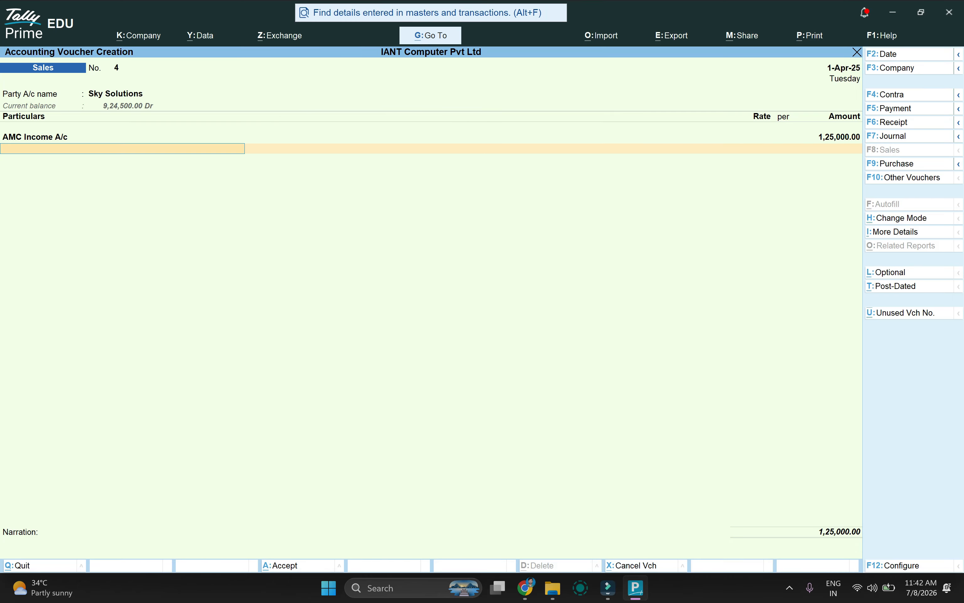
pyautogui.press('ctrl')
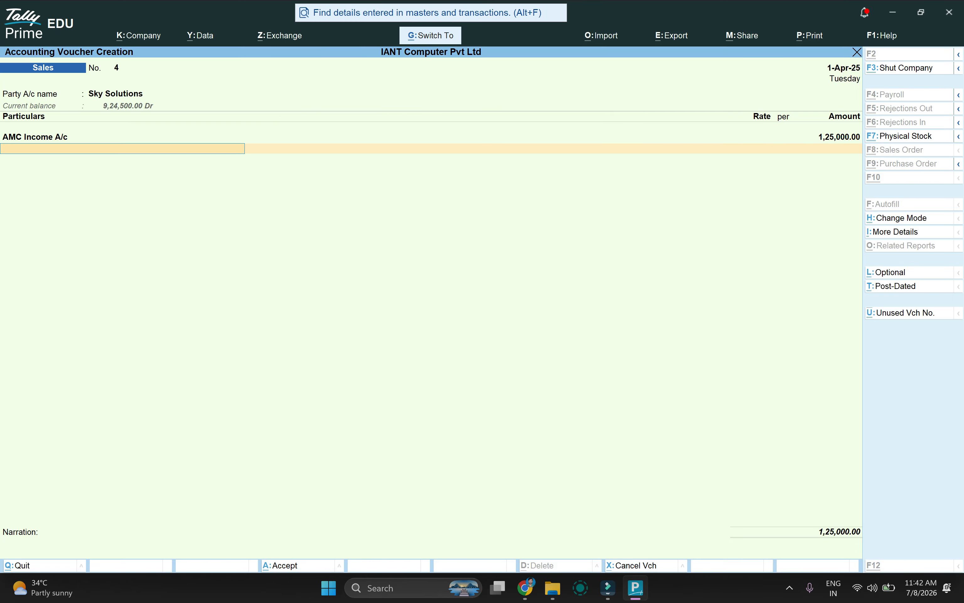
pyautogui.hotkey('ctrl', 'a')
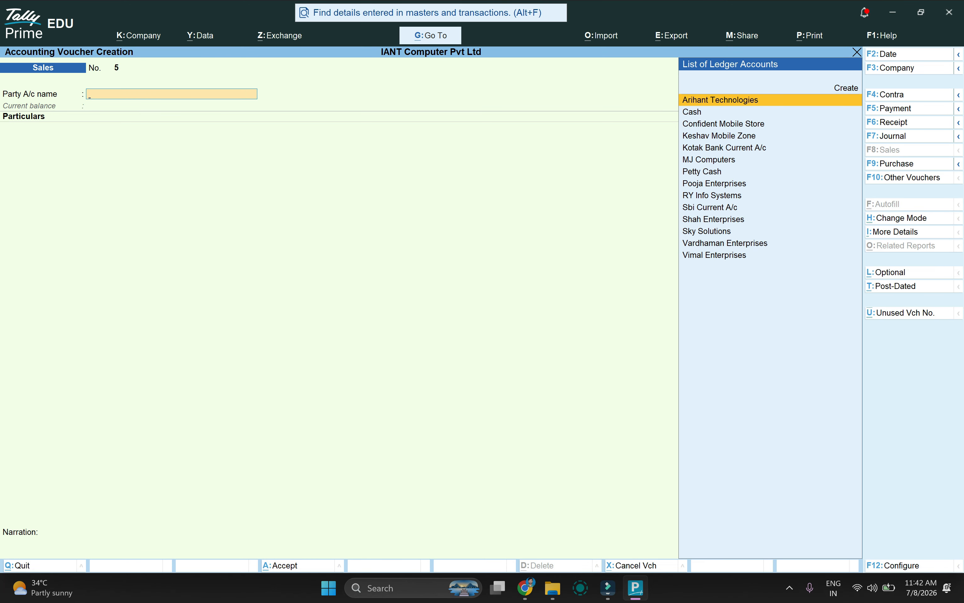
# Open the Sales Register and view the list of April's sales vouchers.
pyautogui.hotkey('alt', 'g')
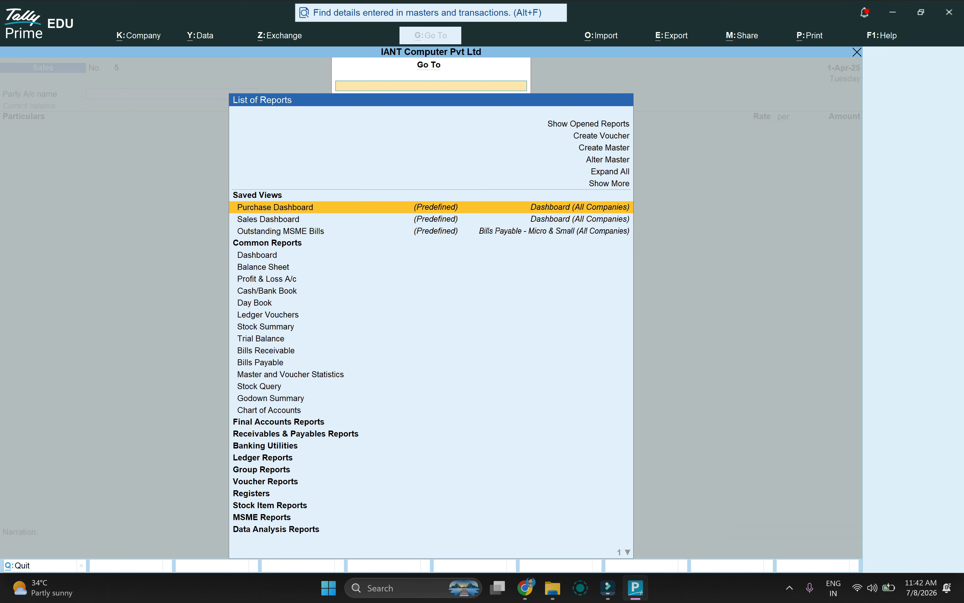
pyautogui.write('Regi')
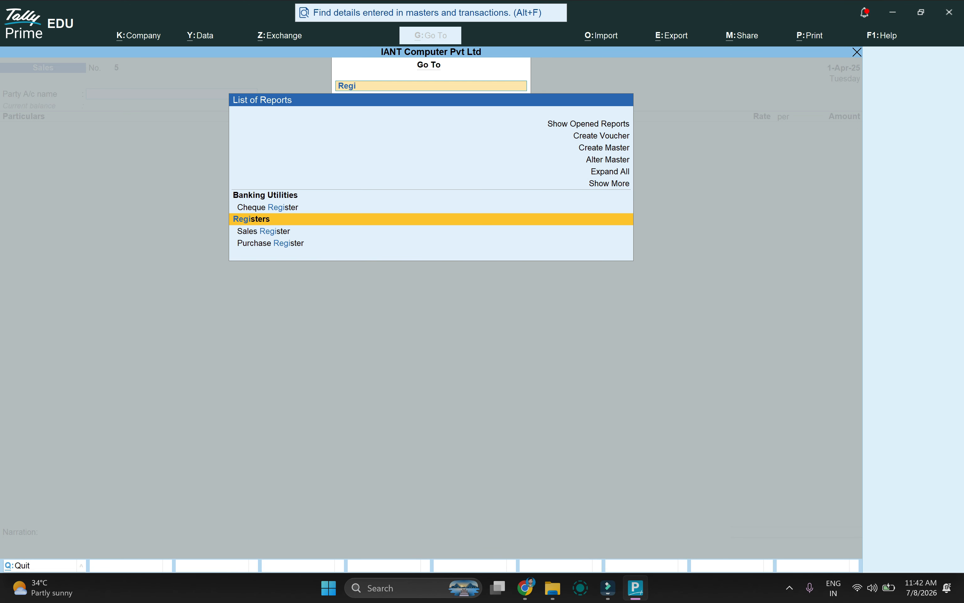
pyautogui.press('Down')
pyautogui.press('Return')
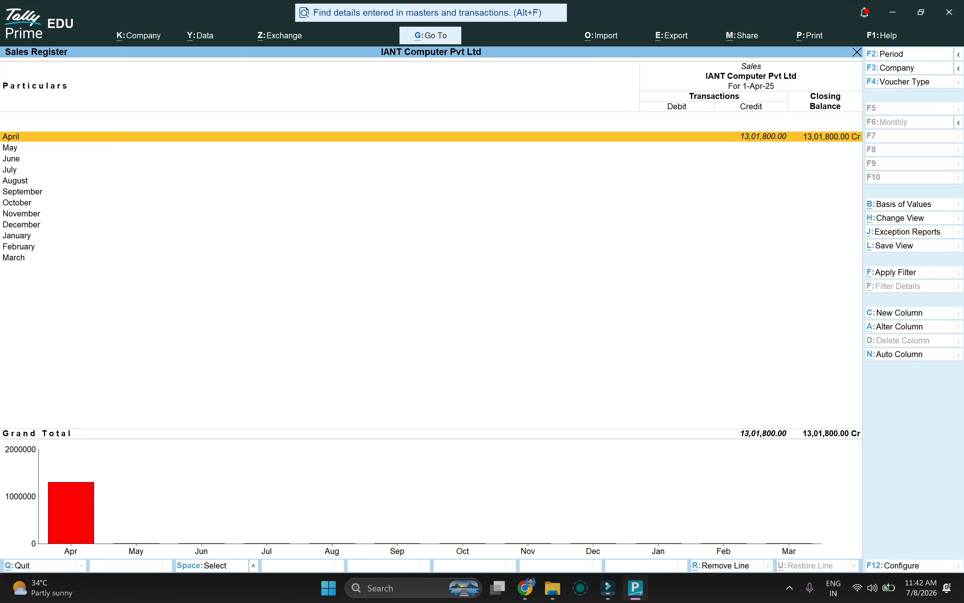
pyautogui.press('Return')
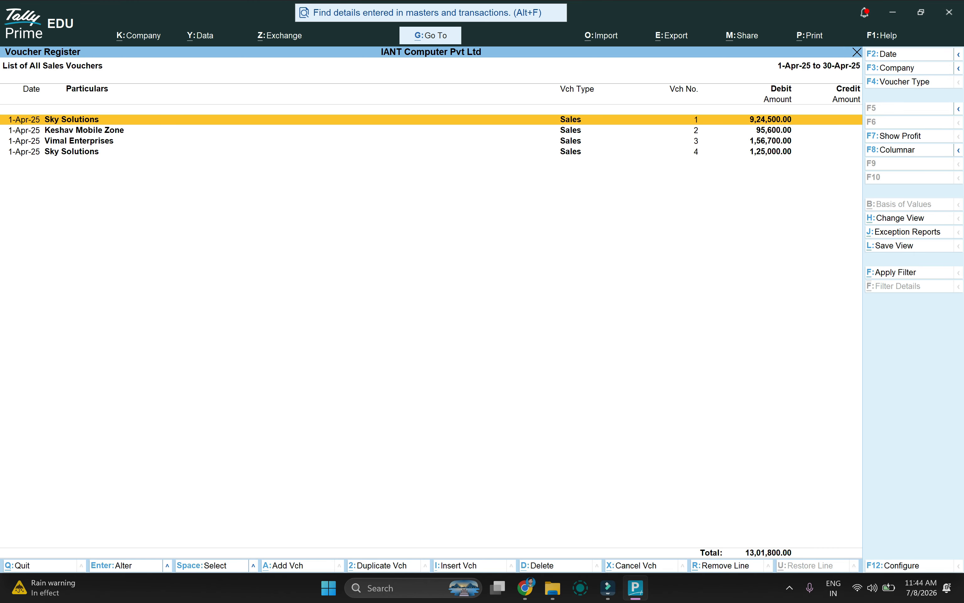
# Configure the sales voucher list to use the Detailed format with inventory details shown.
pyautogui.press('F12')
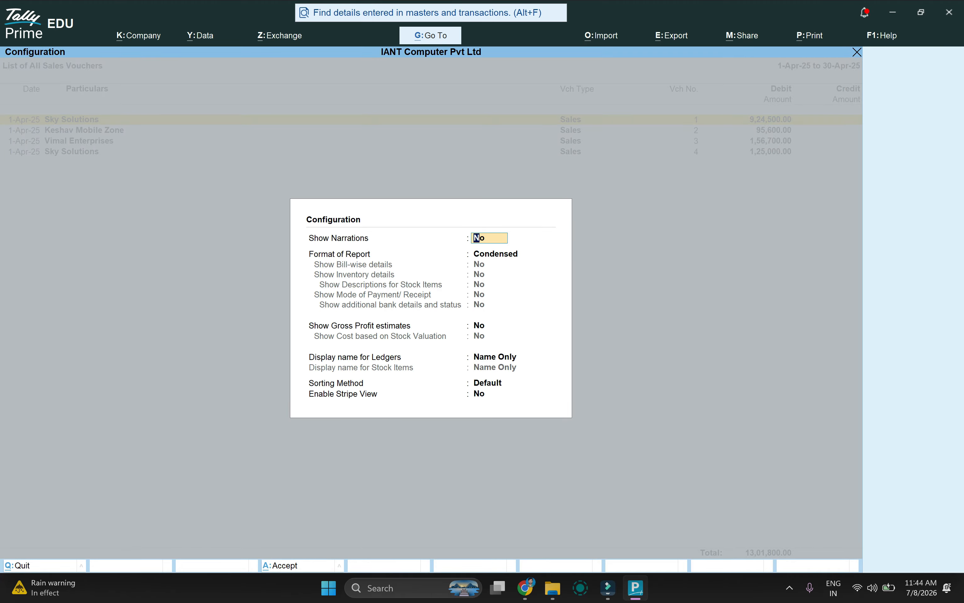
pyautogui.press('Return')
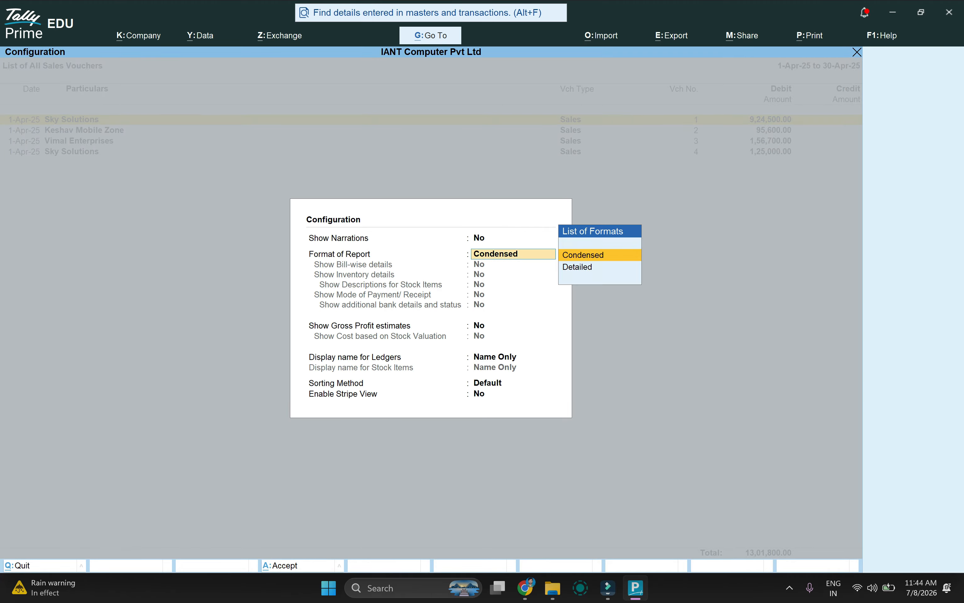
pyautogui.press('Down')
pyautogui.press('Return')
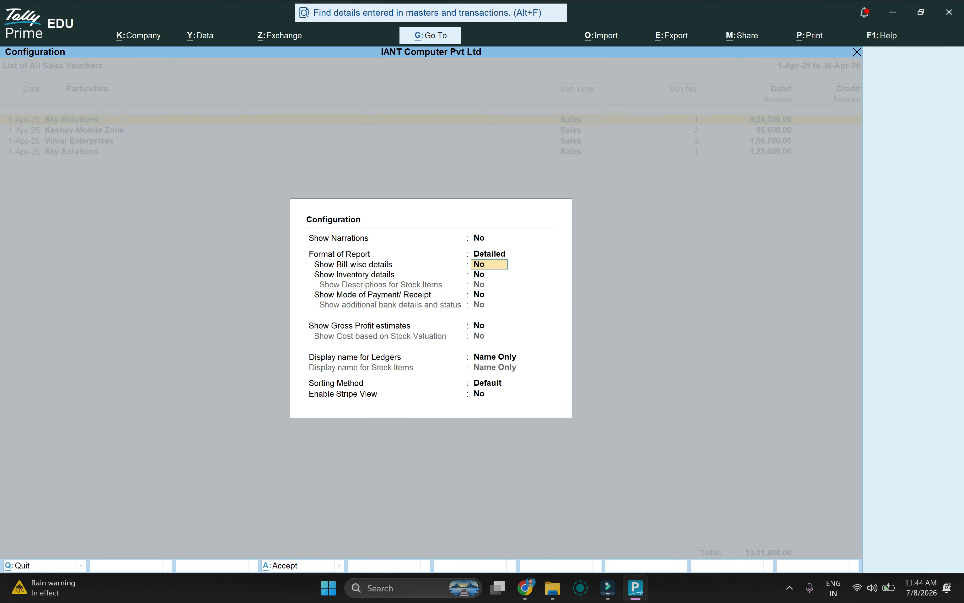
pyautogui.press('Return')
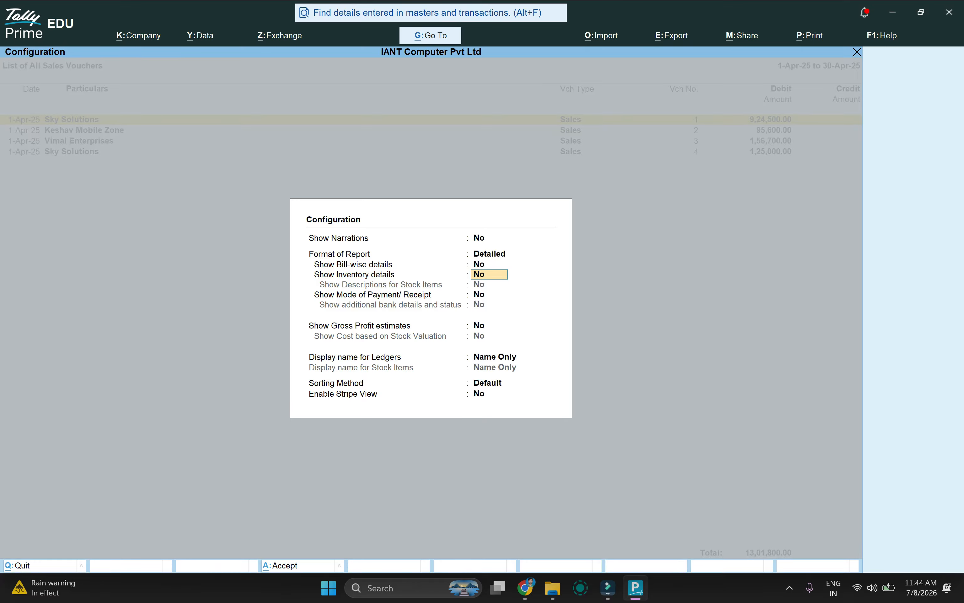
pyautogui.write('y')
pyautogui.press('Return')
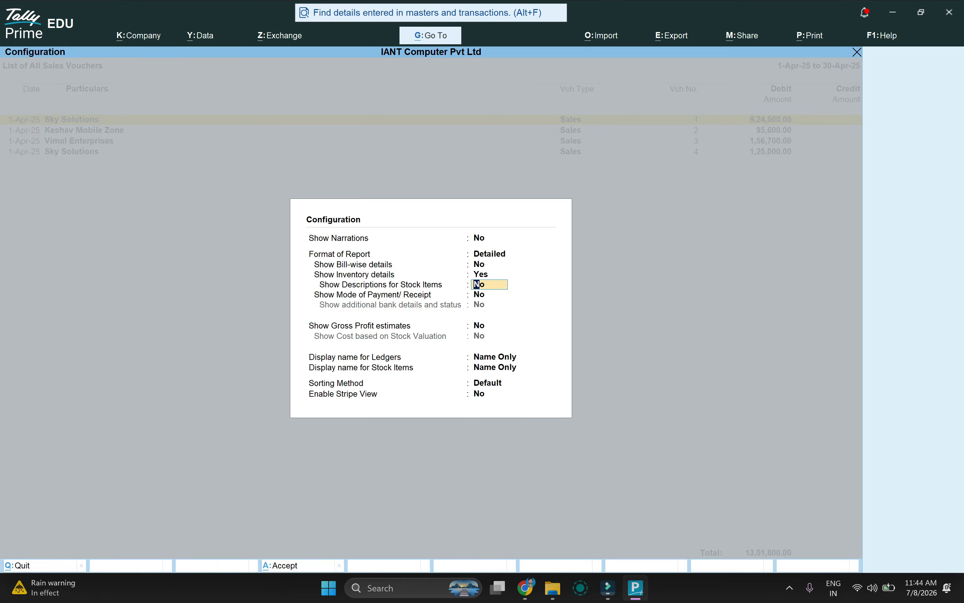
pyautogui.hotkey('ctrl', 'a')
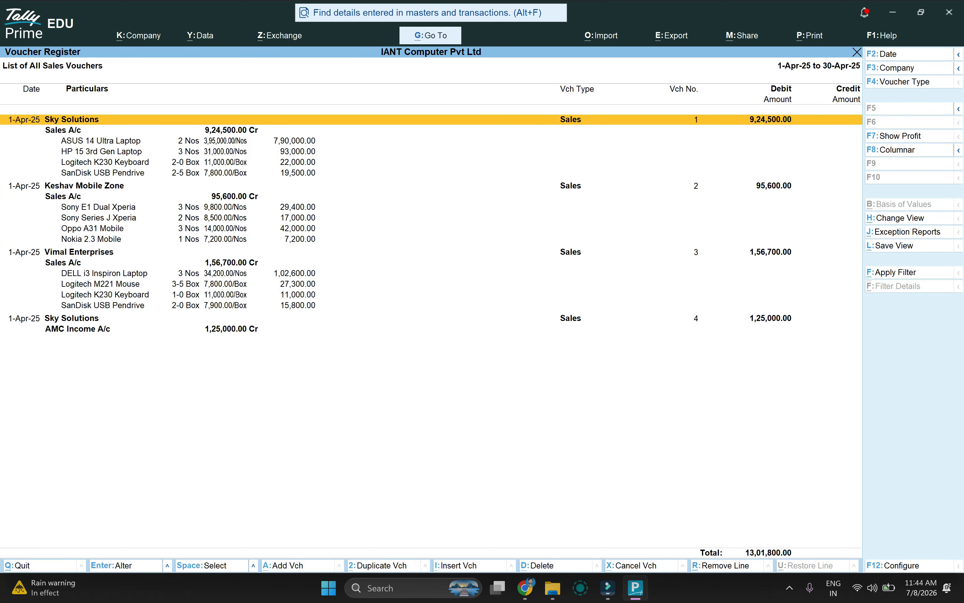
# Review the stock item lines of the first Sky Solutions voucher and switch to the TallyEssential Level 1 PDF in Chrome.
pyautogui.press('Down')
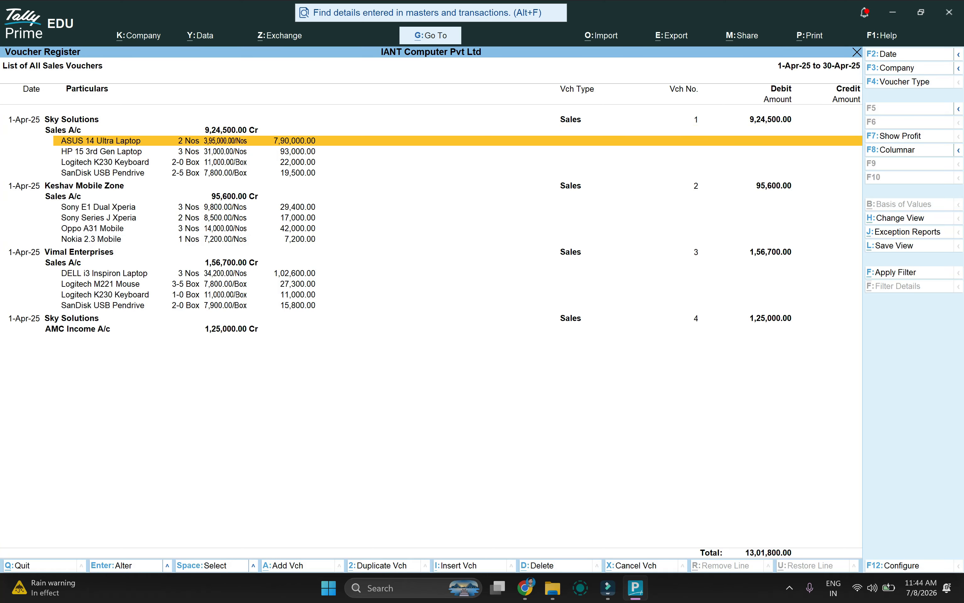
pyautogui.press('Down')
pyautogui.press('Down')
pyautogui.press('Down')
pyautogui.press('Up')
pyautogui.press('Up')
pyautogui.press('Up')
pyautogui.hotkey('alt', 'Tab')
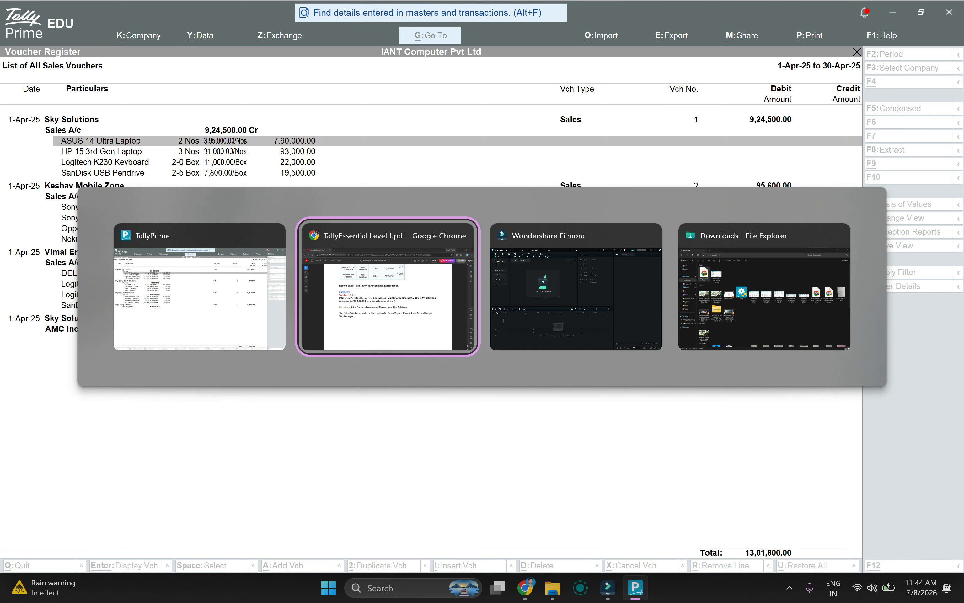